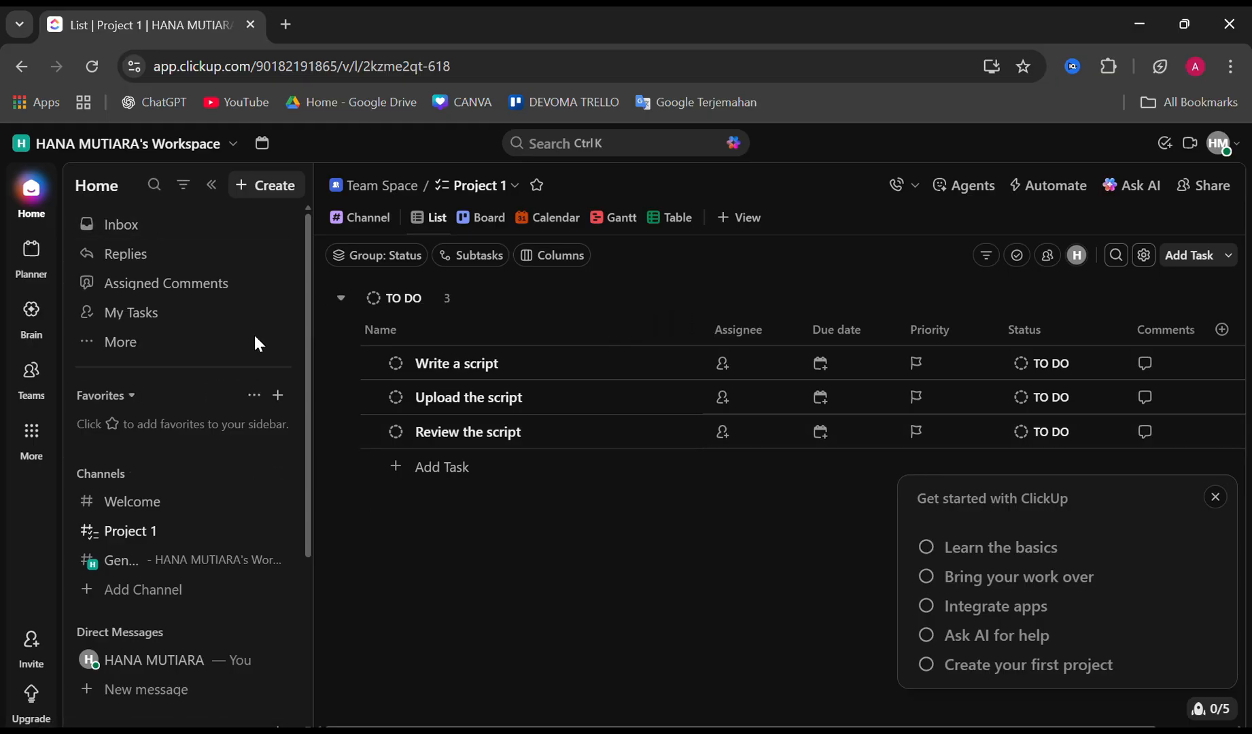
Step: Open the workspace's Chat area and show the General channel
{"action": "scroll", "coordinate": [179, 290], "scroll_direction": "down", "scroll_amount": 1}
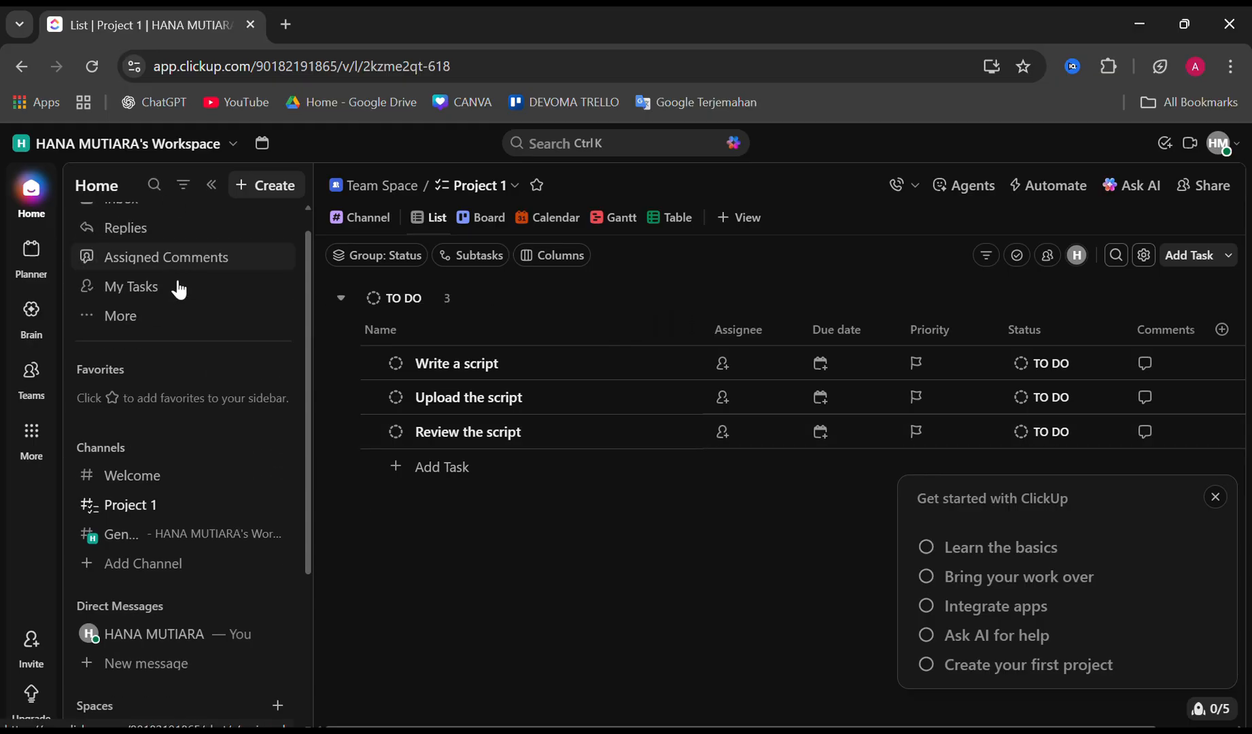
{"action": "scroll", "coordinate": [179, 289], "scroll_direction": "down", "scroll_amount": 3}
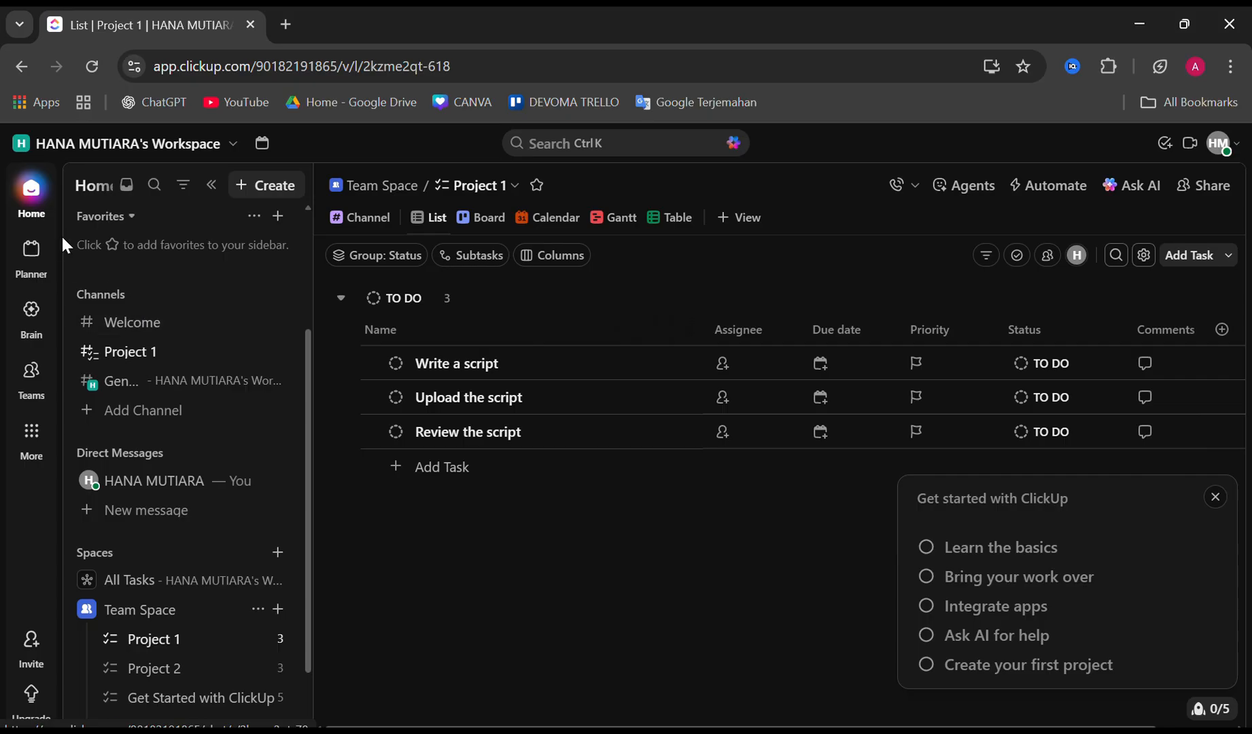
{"action": "left_click", "coordinate": [36, 445]}
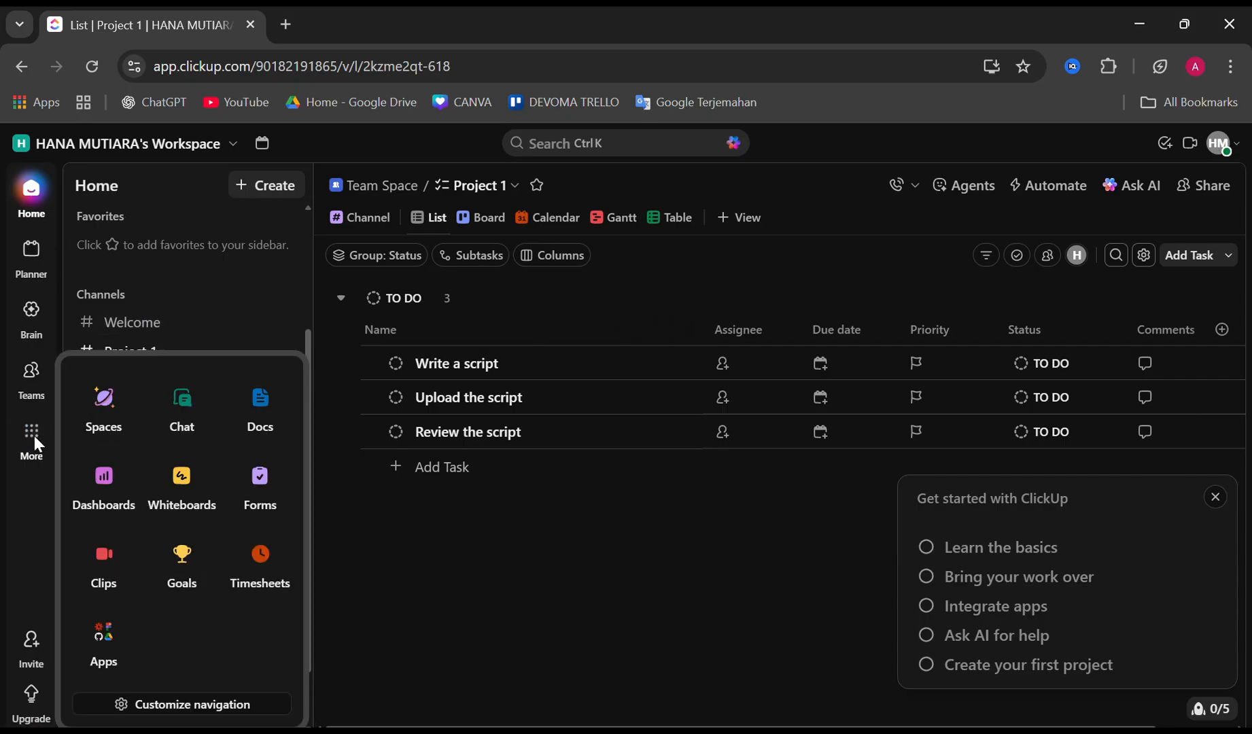
{"action": "left_click", "coordinate": [188, 412]}
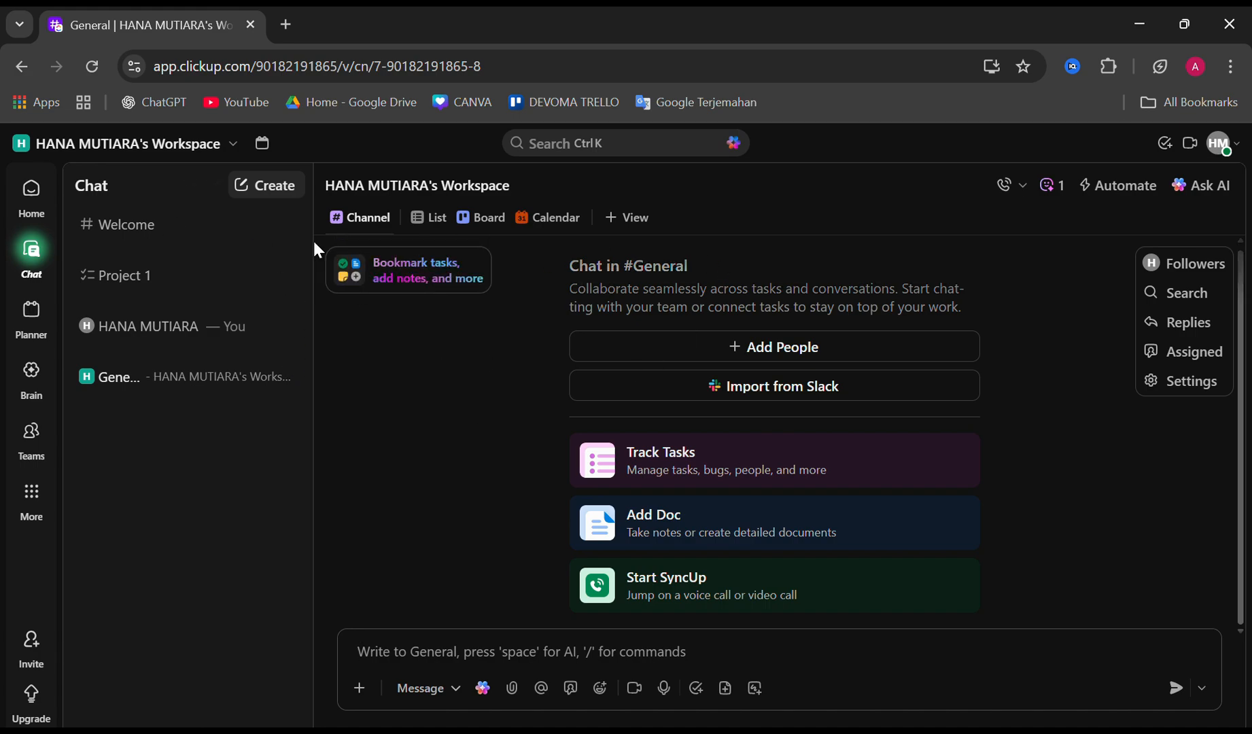
{"action": "left_click", "coordinate": [162, 329]}
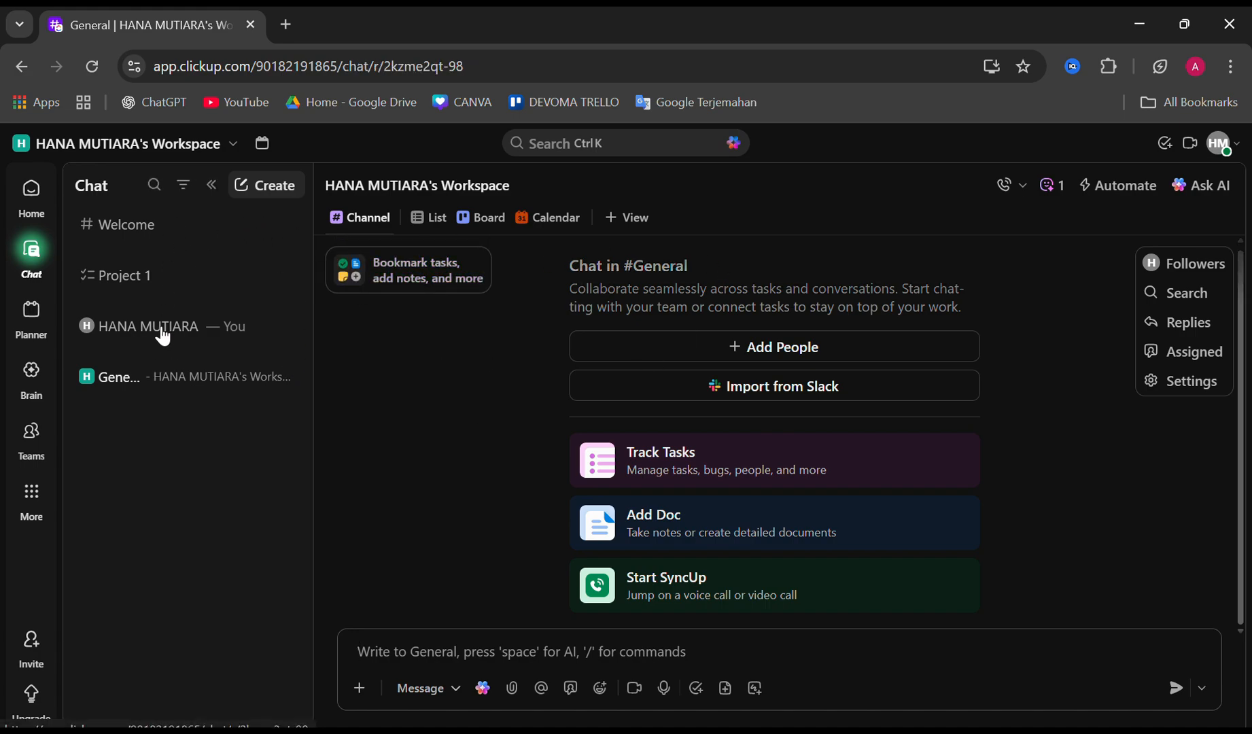
{"action": "left_click", "coordinate": [130, 382]}
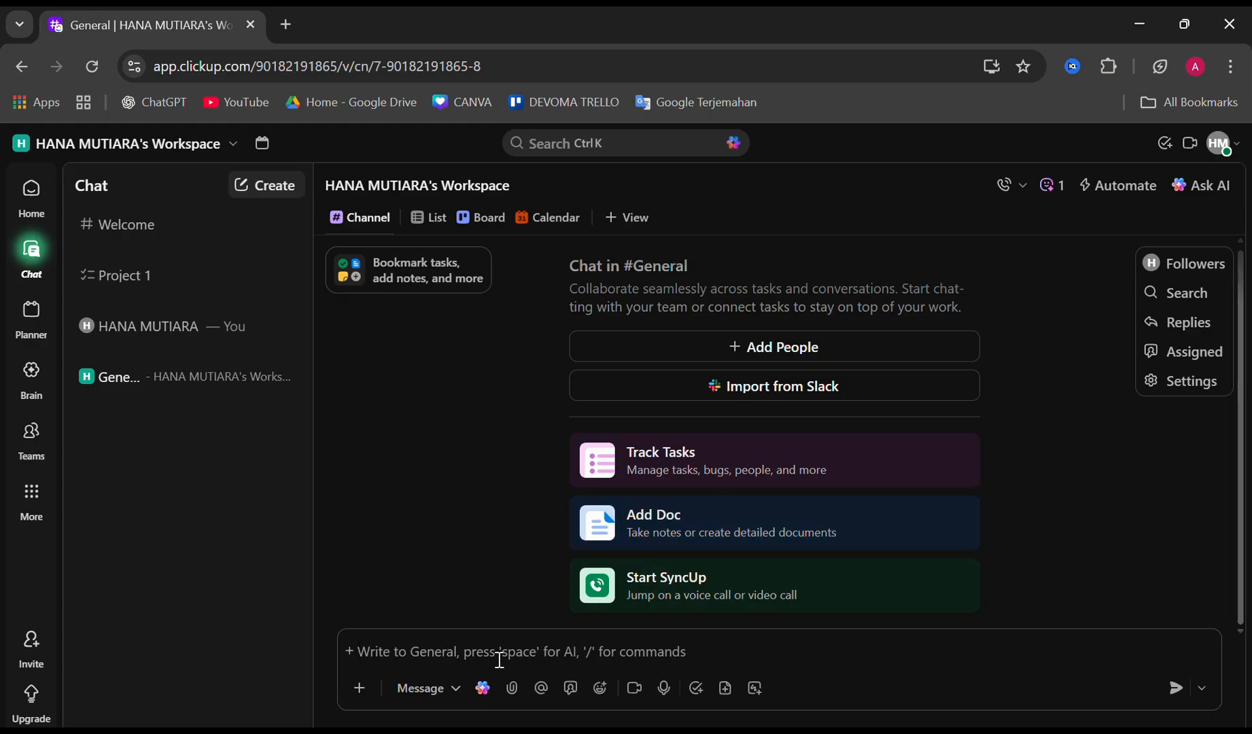
Step: Bring up the AI assistant from the General channel's message box and review its options for the channel
{"action": "scroll", "coordinate": [461, 664], "scroll_direction": "up", "scroll_amount": 3}
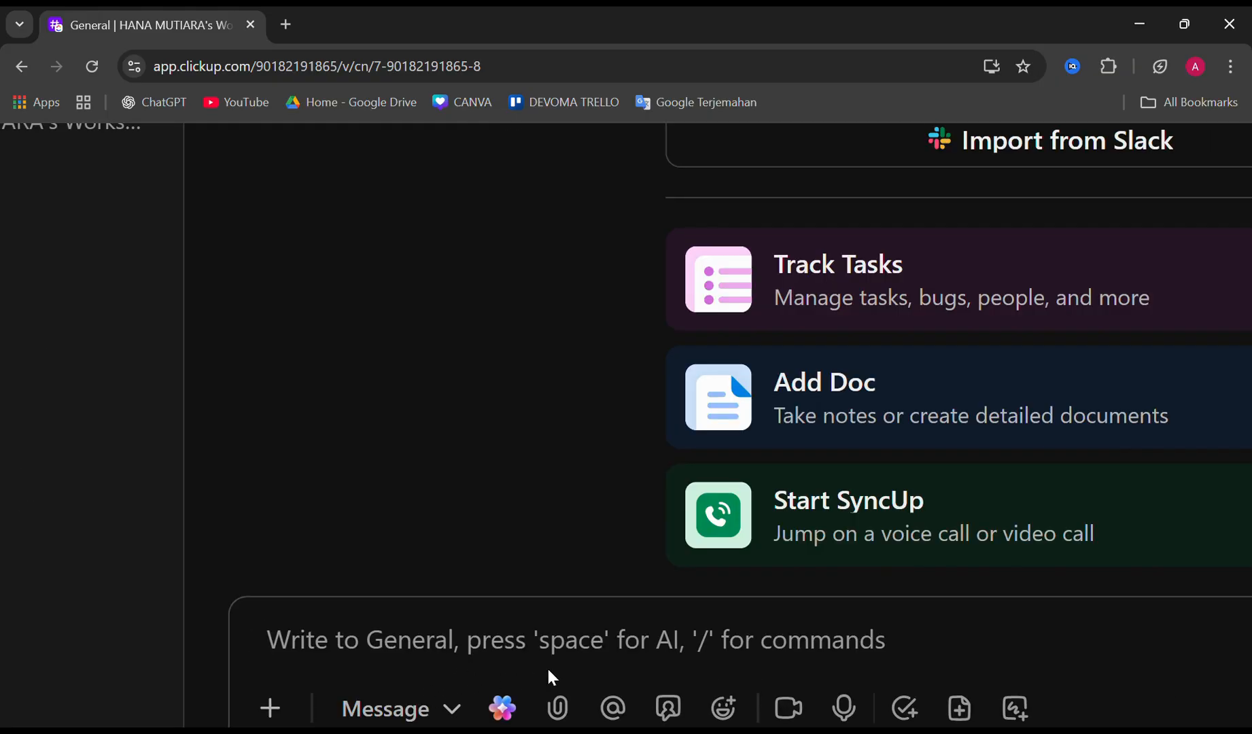
{"action": "key", "text": "space"}
{"action": "scroll", "coordinate": [547, 669], "scroll_direction": "down", "scroll_amount": 3}
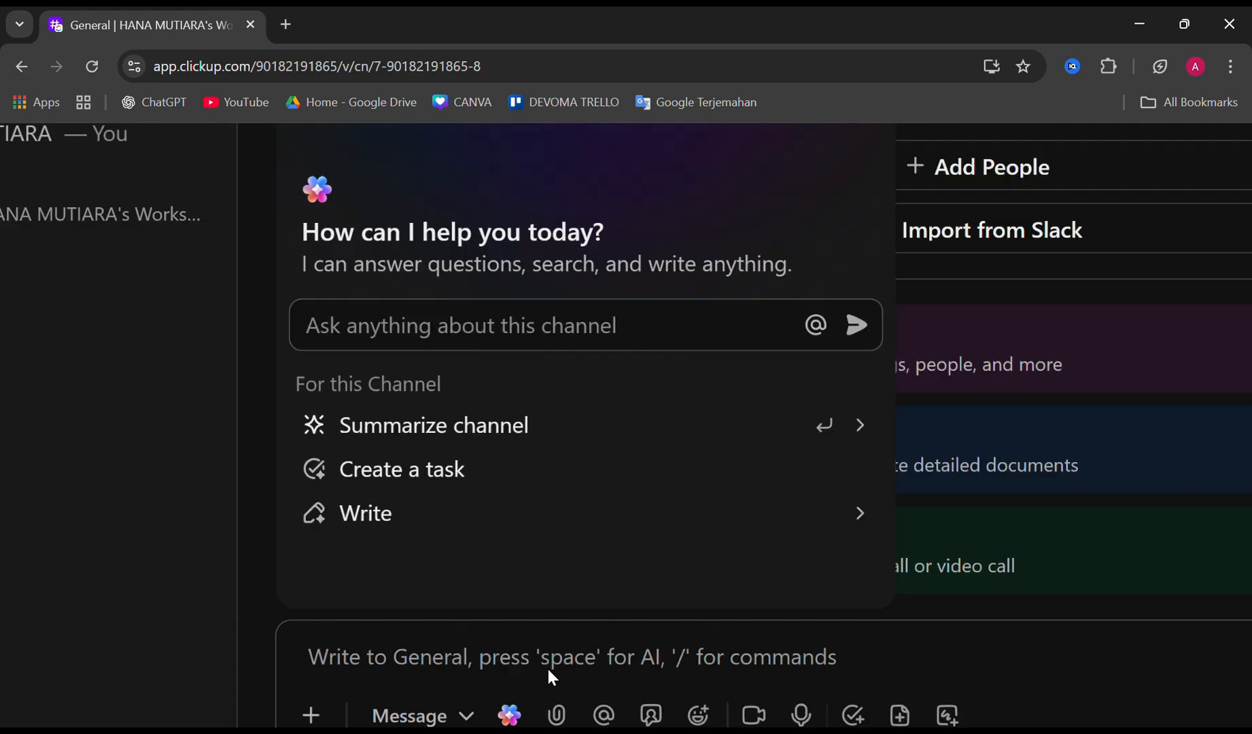
{"action": "scroll", "coordinate": [528, 539], "scroll_direction": "up", "scroll_amount": 3}
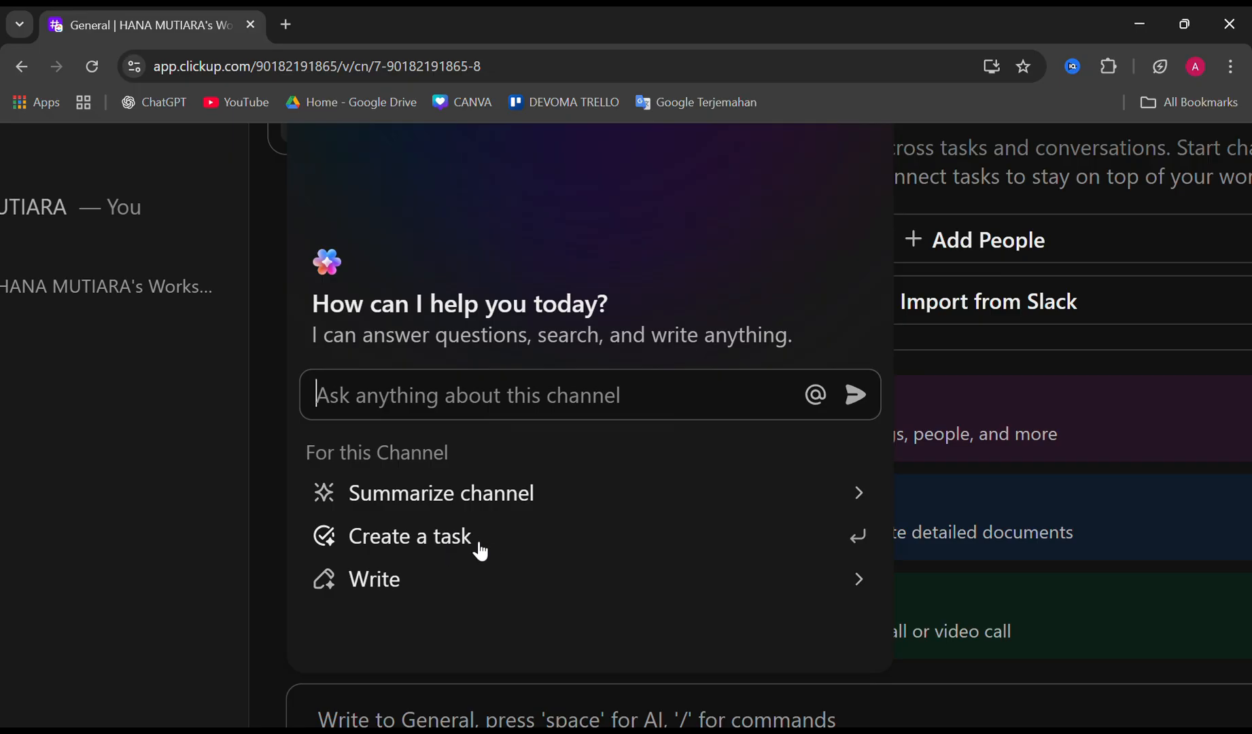
Step: Bring up the slash commands in the General channel's message box, review the suggestions and text options, and clear the slash
{"action": "left_click", "coordinate": [414, 719]}
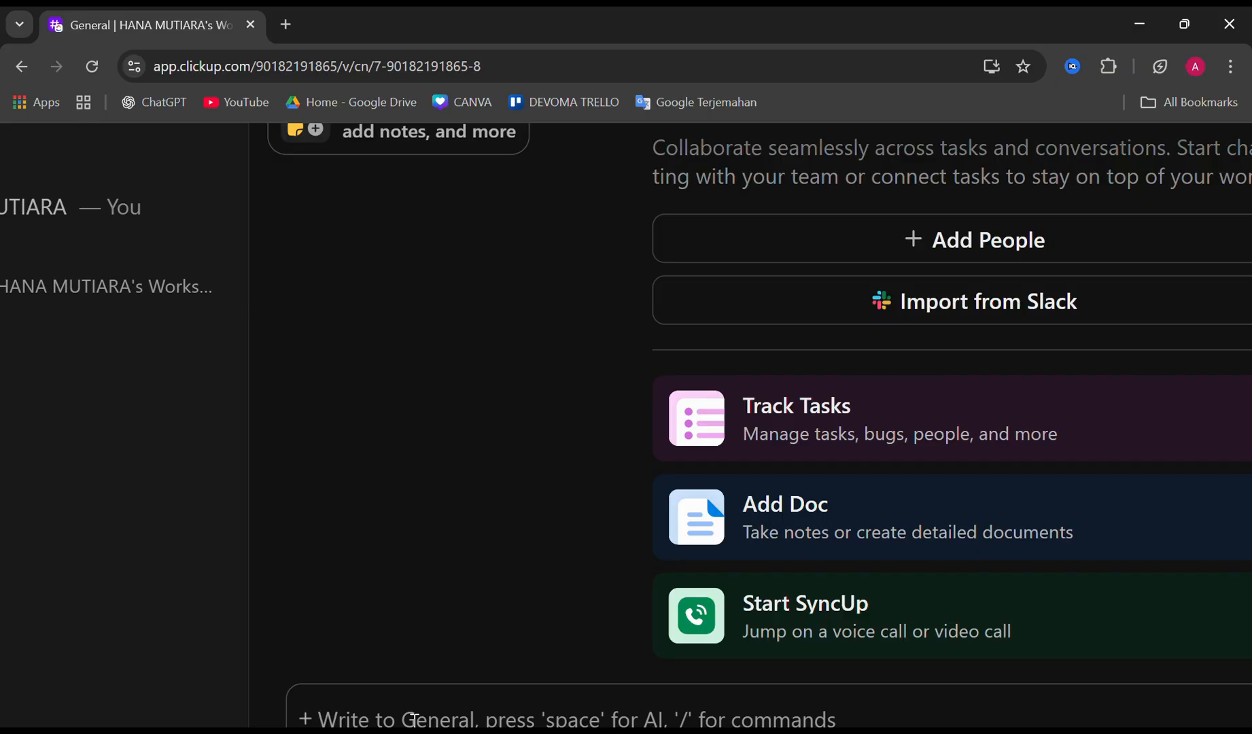
{"action": "type", "text": "/"}
{"action": "scroll", "coordinate": [414, 724], "scroll_direction": "down", "scroll_amount": 5}
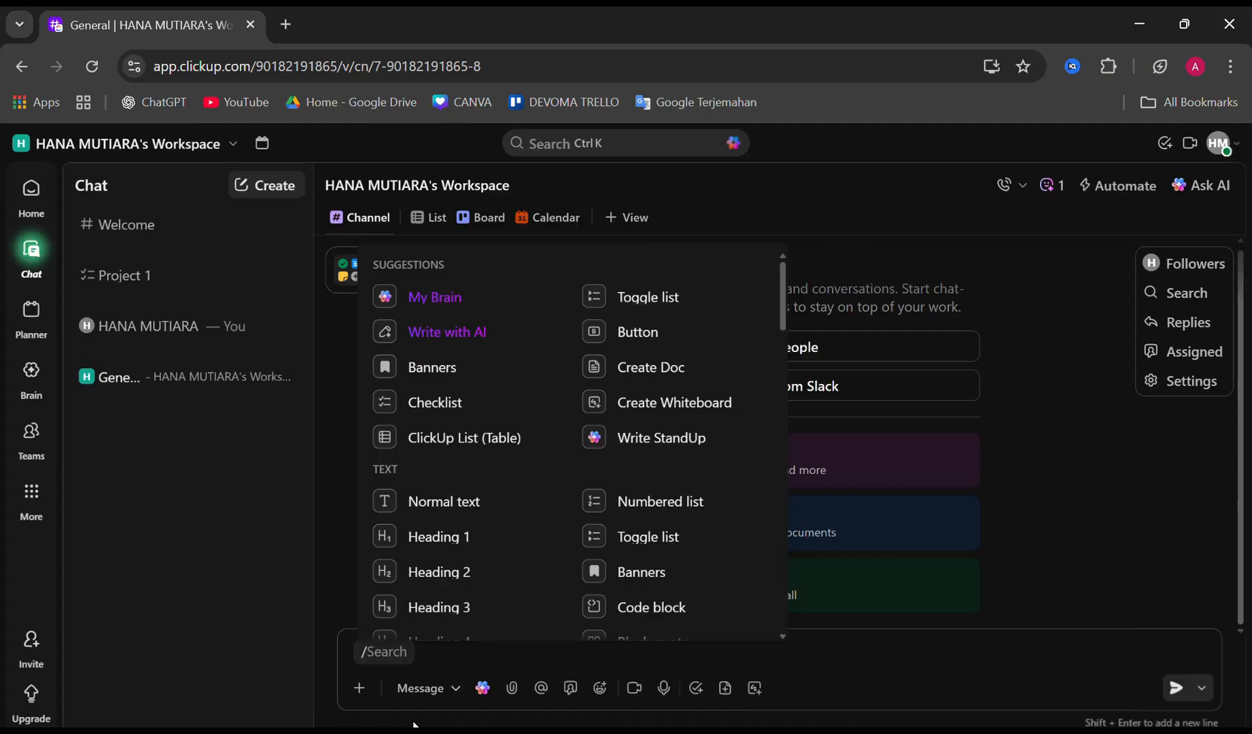
{"action": "scroll", "coordinate": [518, 512], "scroll_direction": "up", "scroll_amount": 2}
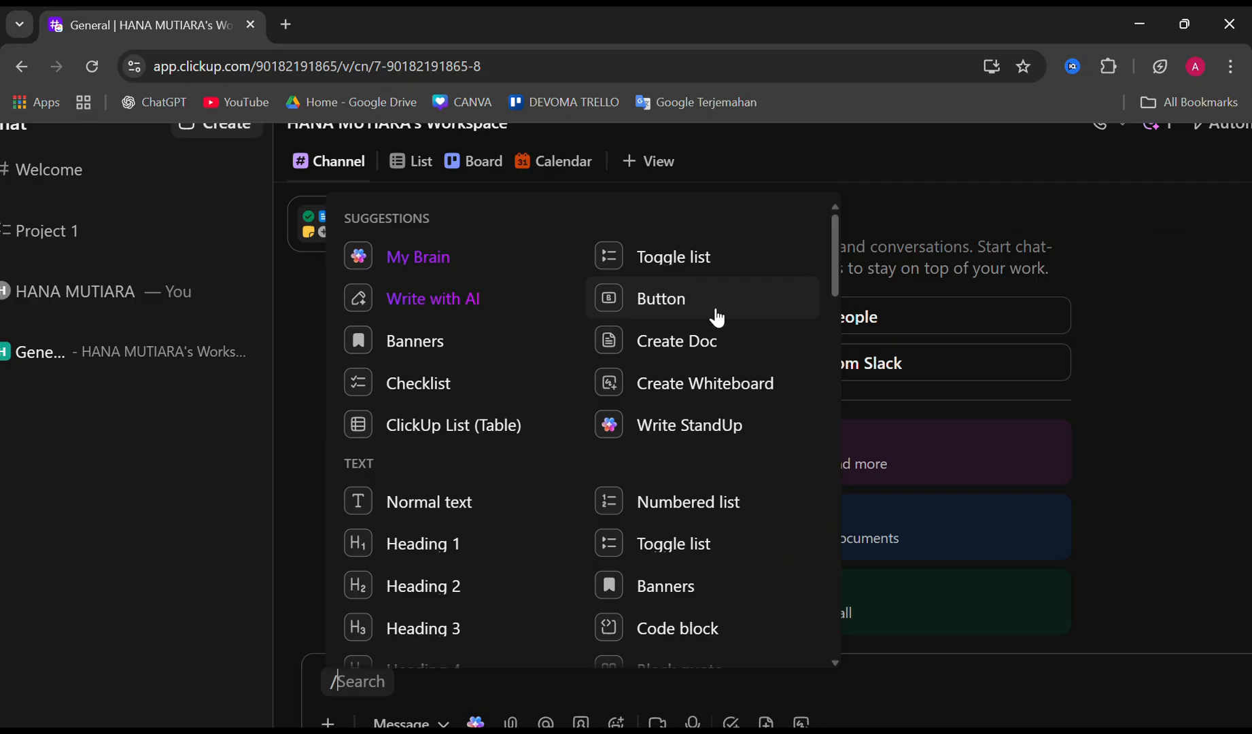
{"action": "scroll", "coordinate": [711, 367], "scroll_direction": "up", "scroll_amount": 3}
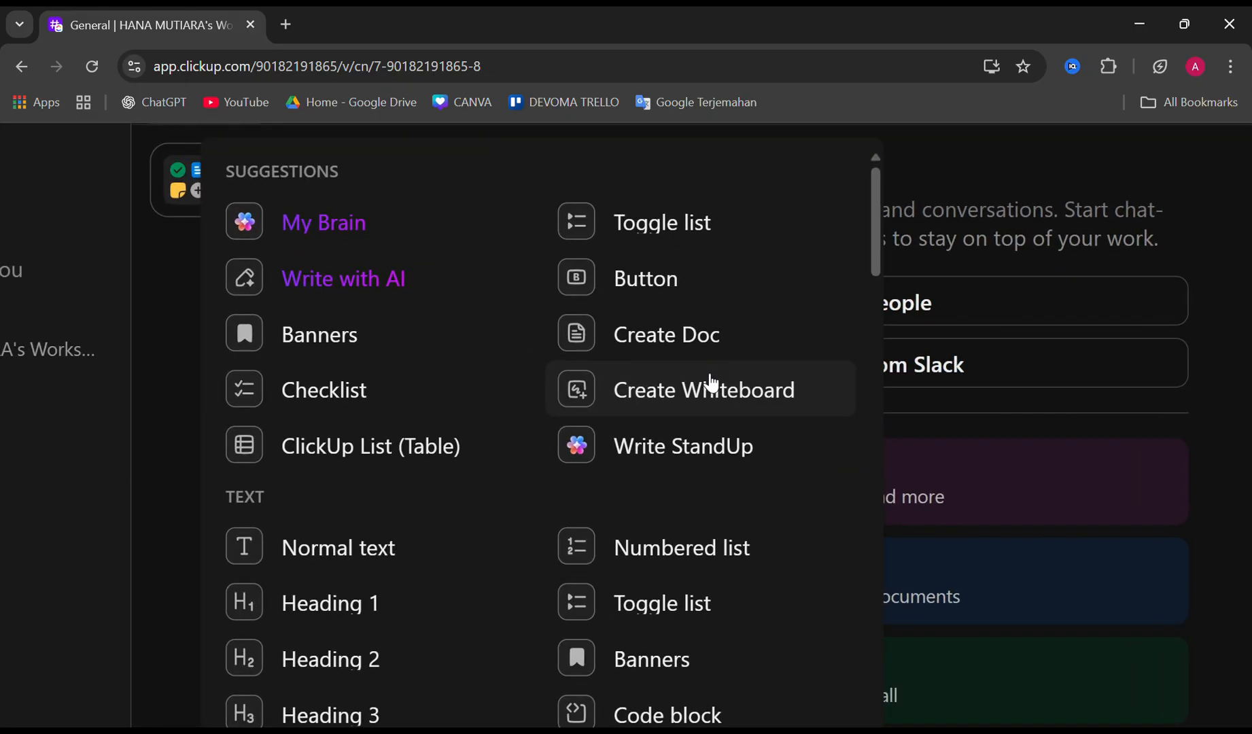
{"action": "scroll", "coordinate": [718, 473], "scroll_direction": "down", "scroll_amount": 1}
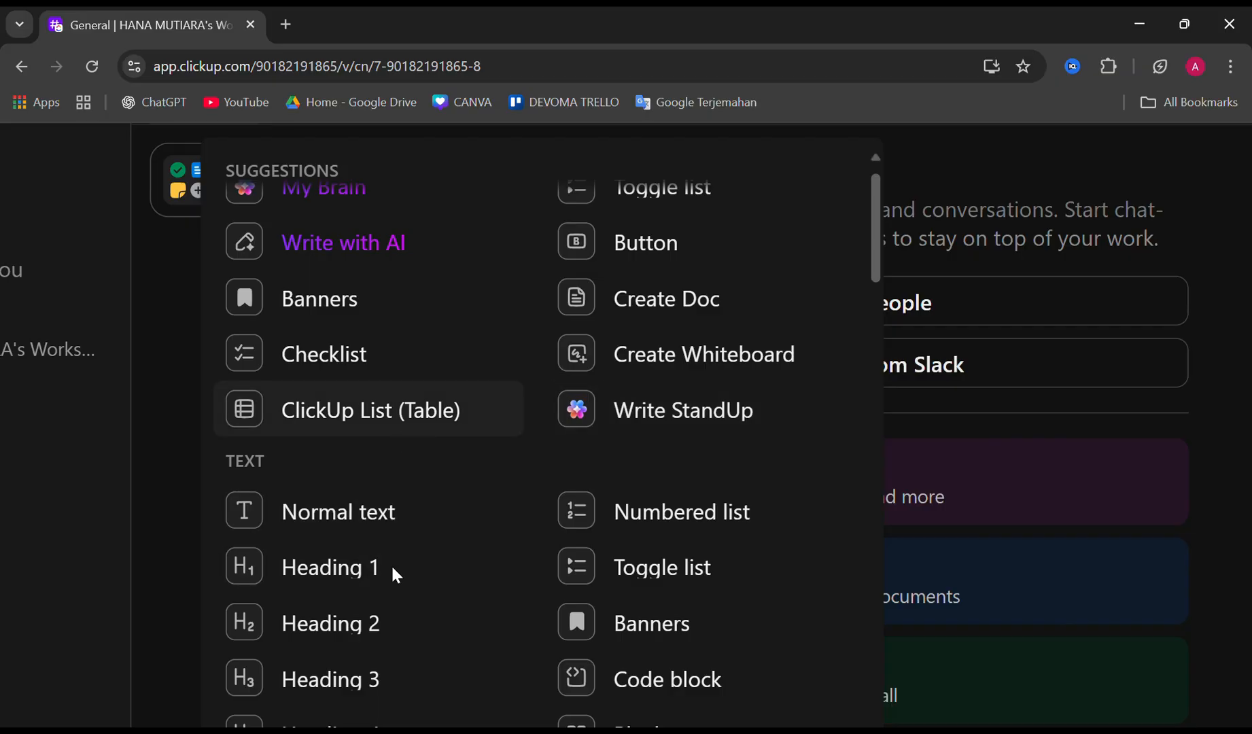
{"action": "scroll", "coordinate": [396, 577], "scroll_direction": "down", "scroll_amount": 3}
{"action": "left_click", "coordinate": [431, 653]}
{"action": "key", "text": "BackSpace"}
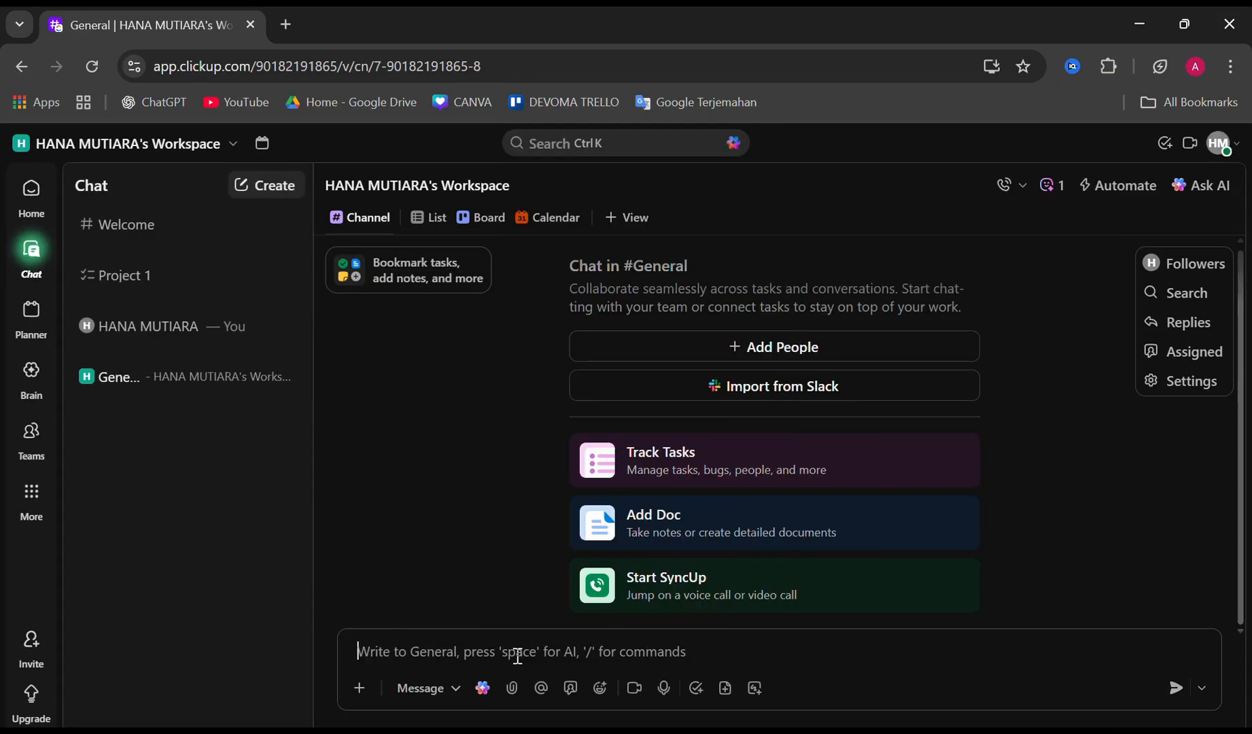
Step: Send the message "Hi guys, welcome to the chat!" to the General channel
{"action": "key", "text": "Caps_Lock"}
{"action": "type", "text": "H"}
{"action": "key", "text": "Caps_Lock"}
{"action": "type", "text": "i guys, "}
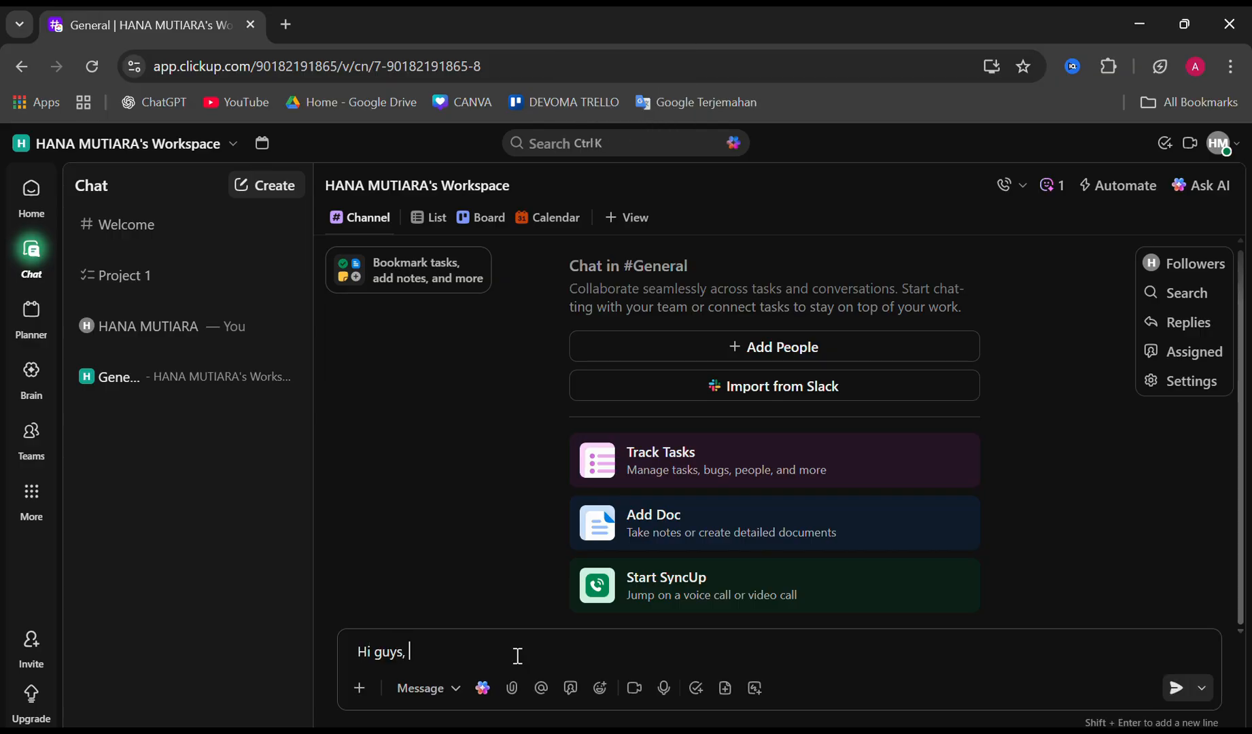
{"action": "type", "text": "welcome to the chat!"}
{"action": "key", "text": "Return"}
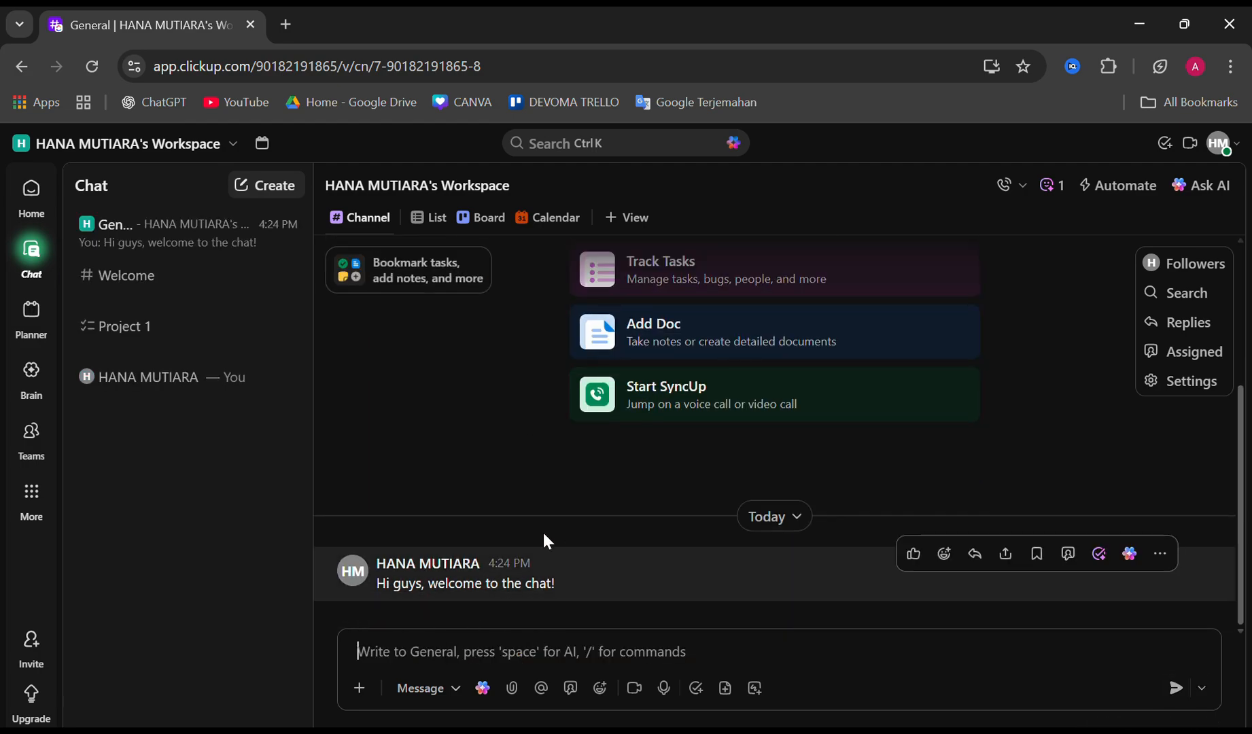
Step: Examine the actions available for the welcome message, including the AI assistant's options for it
{"action": "scroll", "coordinate": [661, 581], "scroll_direction": "up", "scroll_amount": 3}
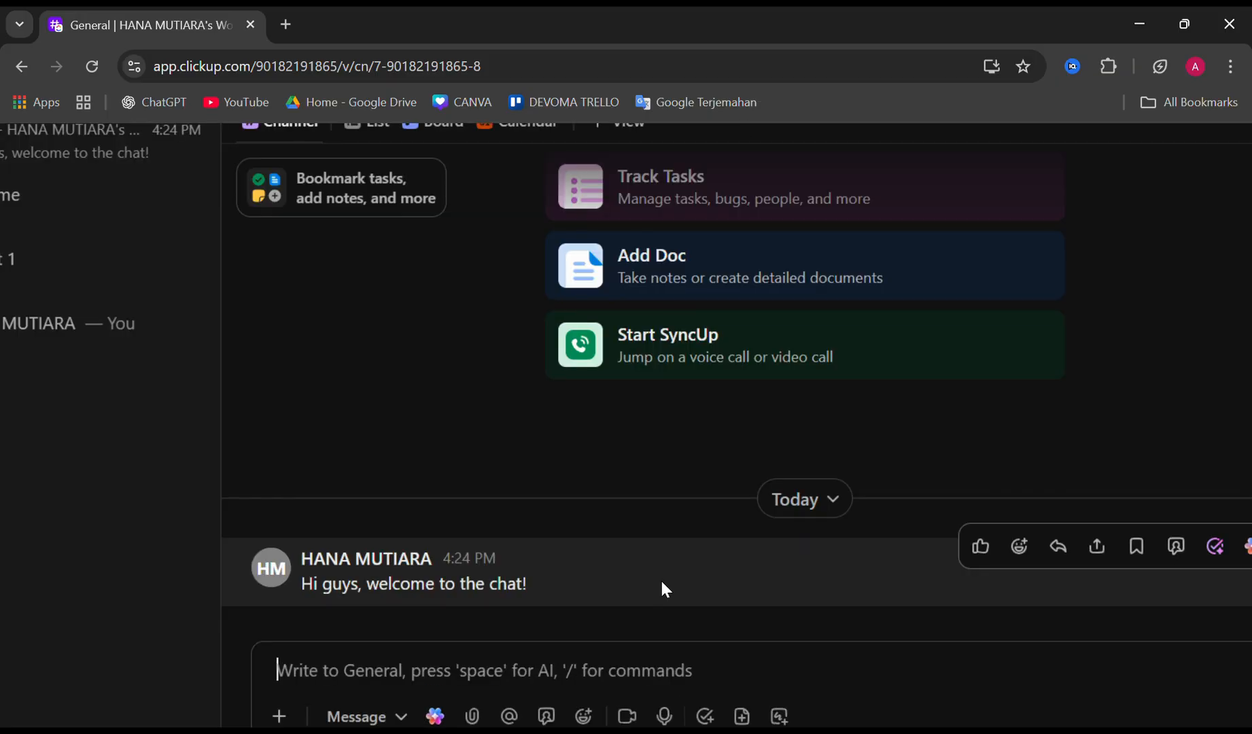
{"action": "scroll", "coordinate": [661, 581], "scroll_direction": "right", "scroll_amount": 4}
{"action": "scroll", "coordinate": [749, 549], "scroll_direction": "up", "scroll_amount": 3}
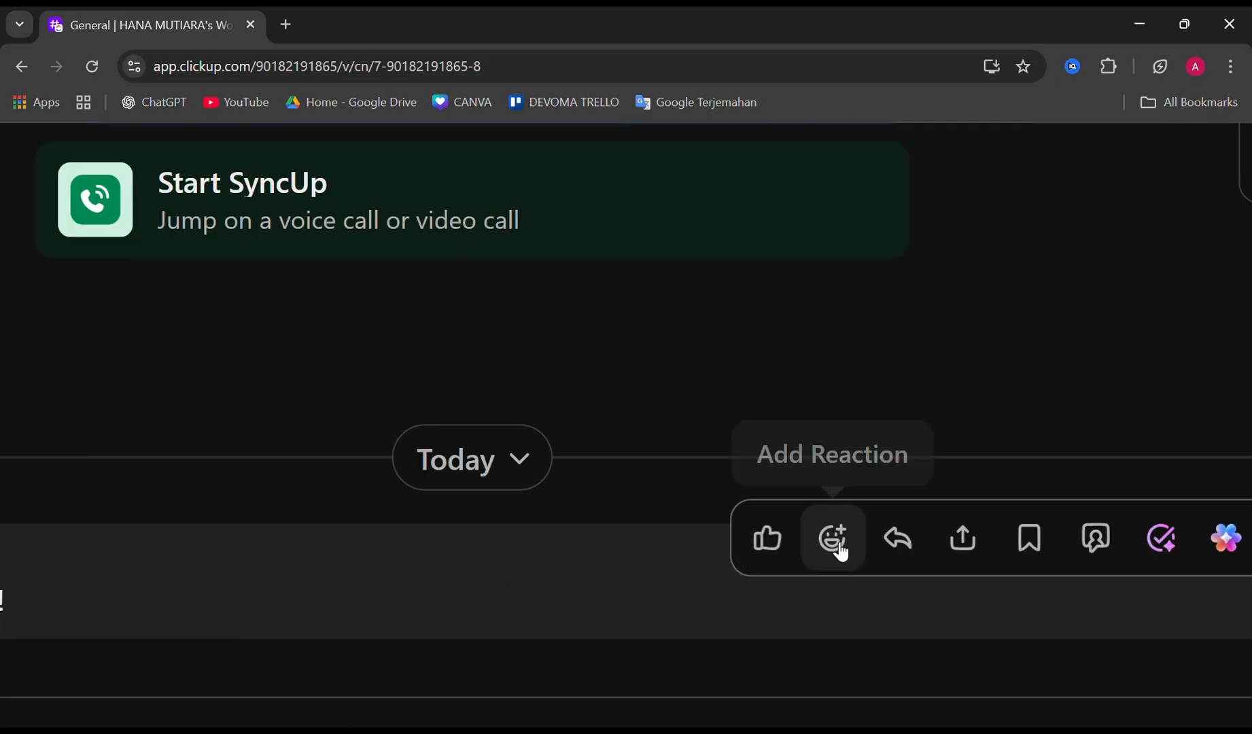
{"action": "scroll", "coordinate": [838, 549], "scroll_direction": "right", "scroll_amount": 1}
{"action": "scroll", "coordinate": [840, 552], "scroll_direction": "right", "scroll_amount": 3}
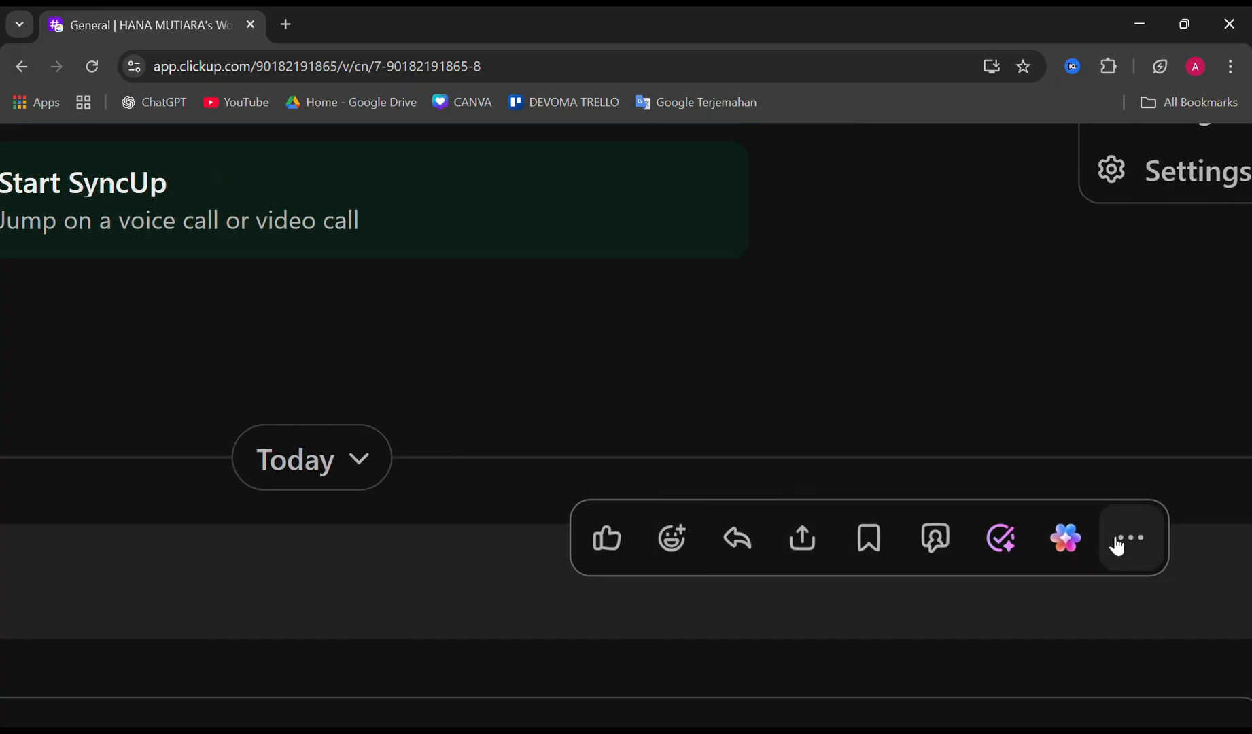
{"action": "left_click", "coordinate": [1074, 540]}
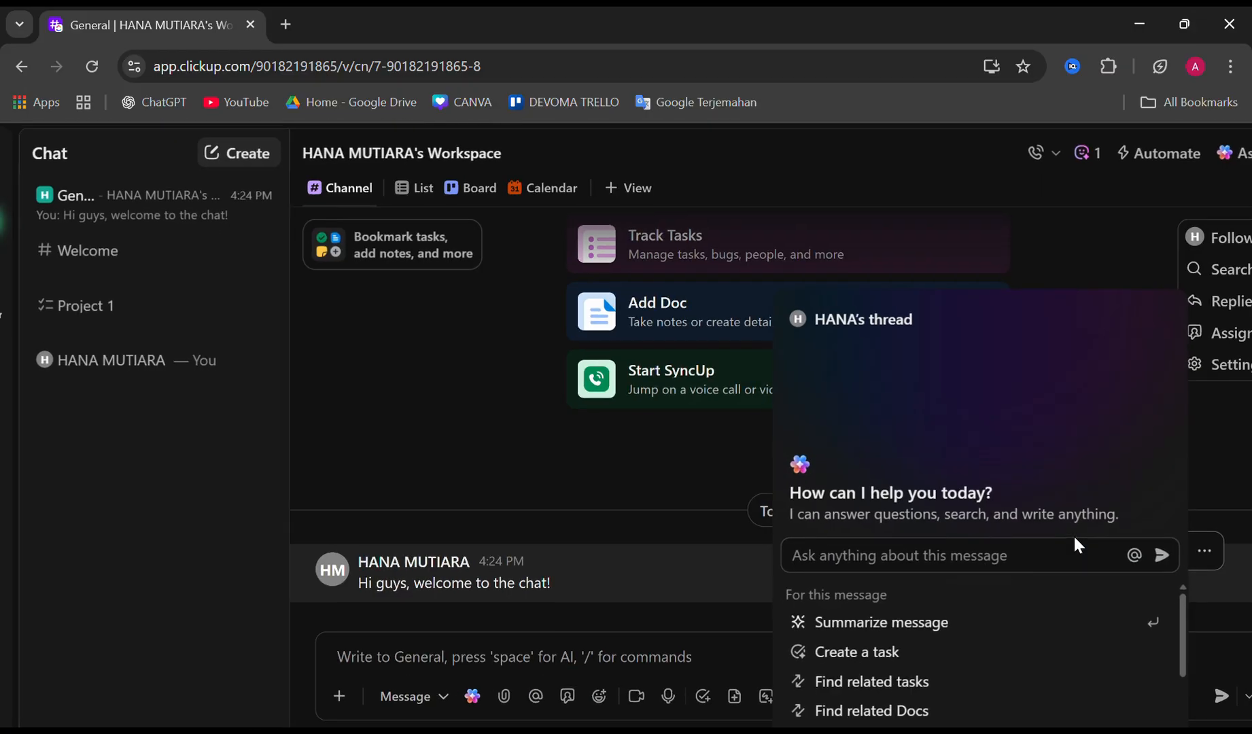
{"action": "scroll", "coordinate": [961, 601], "scroll_direction": "down", "scroll_amount": 2}
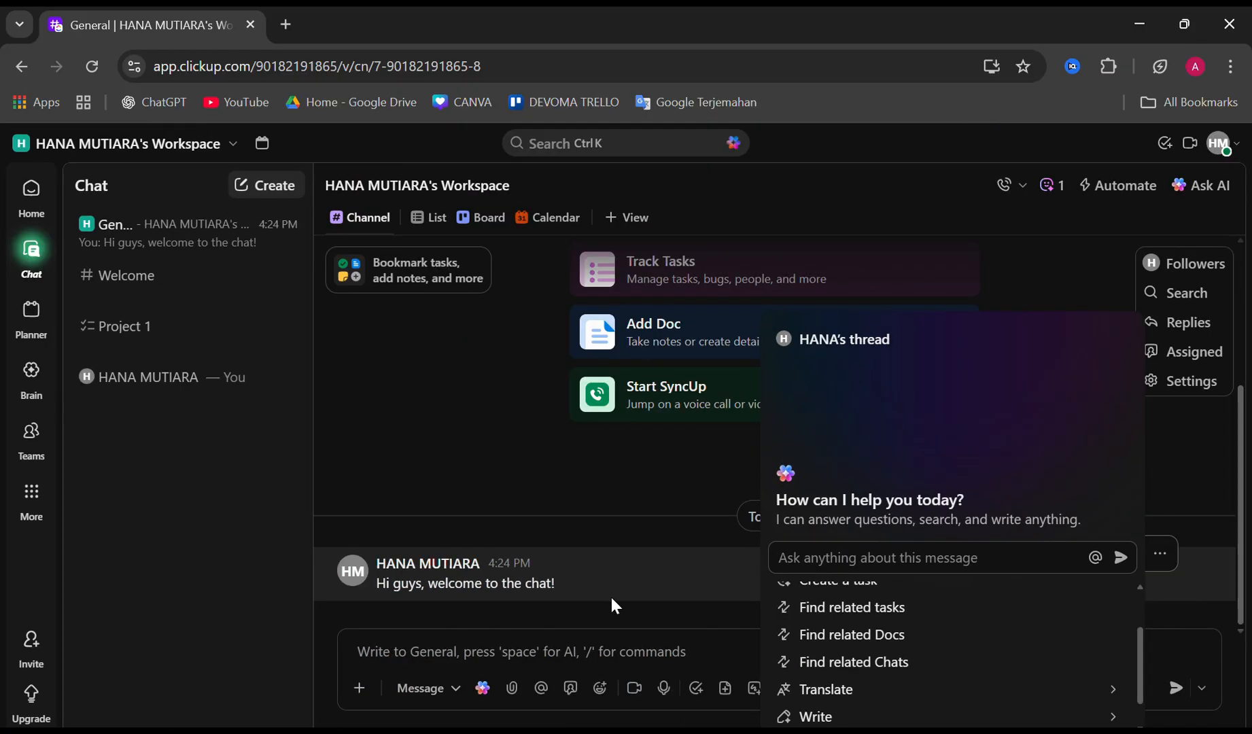
{"action": "scroll", "coordinate": [956, 654], "scroll_direction": "up", "scroll_amount": 2}
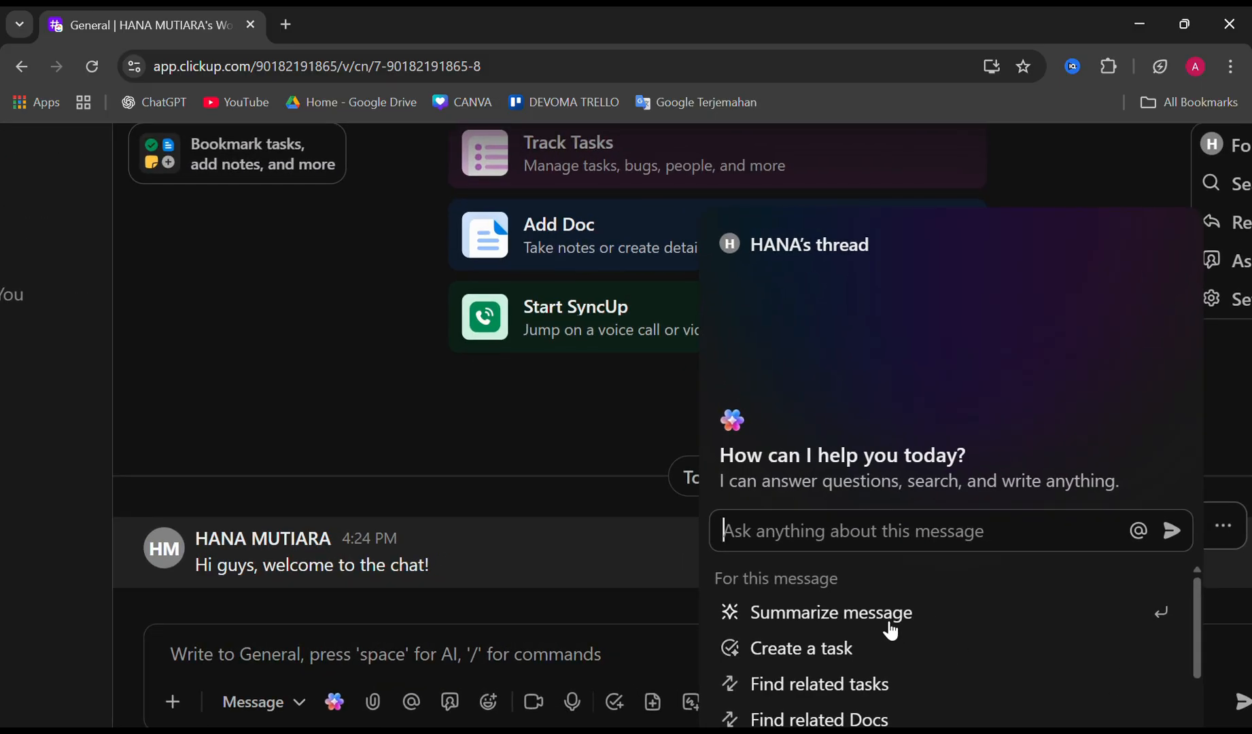
{"action": "scroll", "coordinate": [890, 636], "scroll_direction": "down", "scroll_amount": 2}
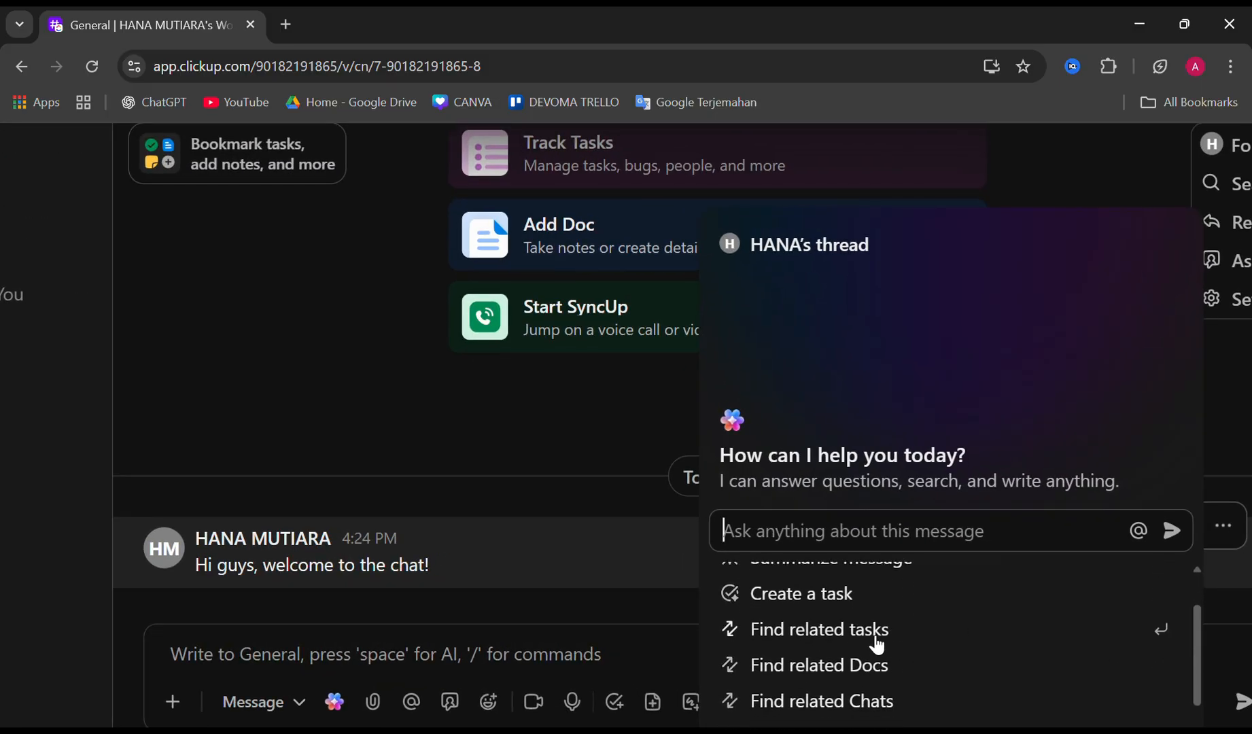
{"action": "scroll", "coordinate": [882, 647], "scroll_direction": "down", "scroll_amount": 3}
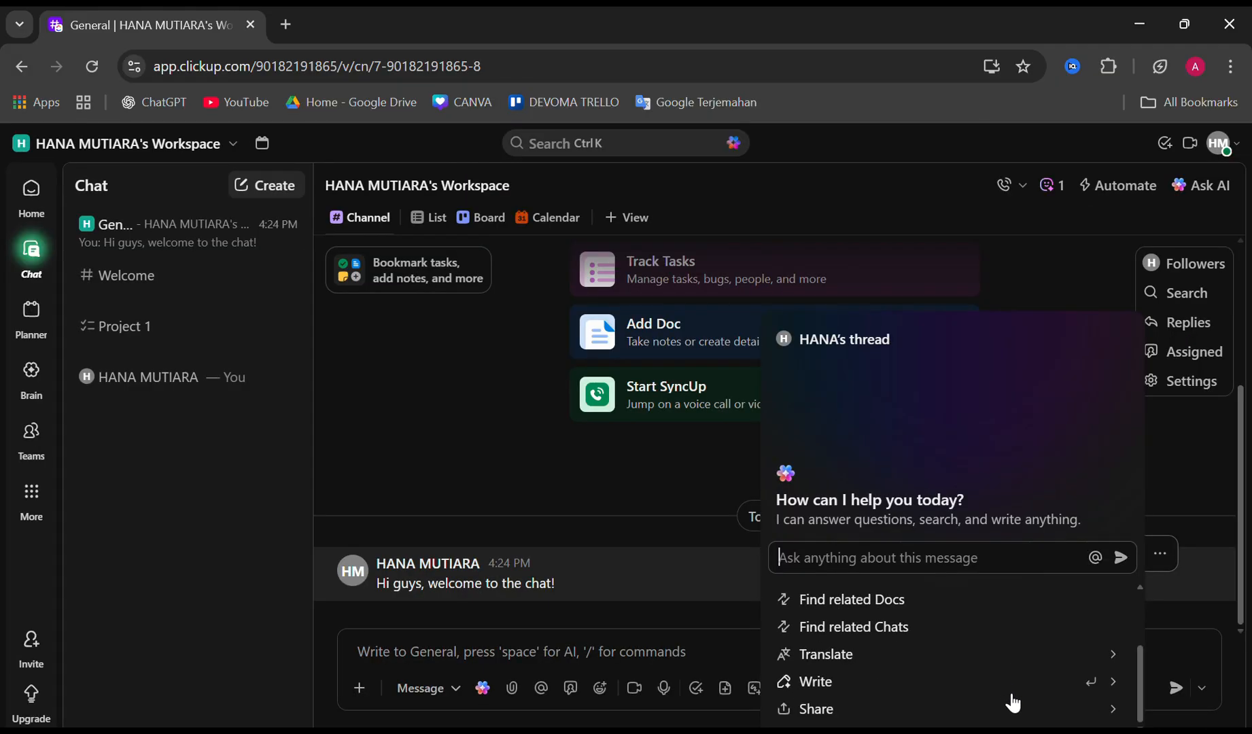
Step: Send "Please finish this task" to the General channel with a mention of the task "Upload the script"
{"action": "left_click", "coordinate": [459, 663]}
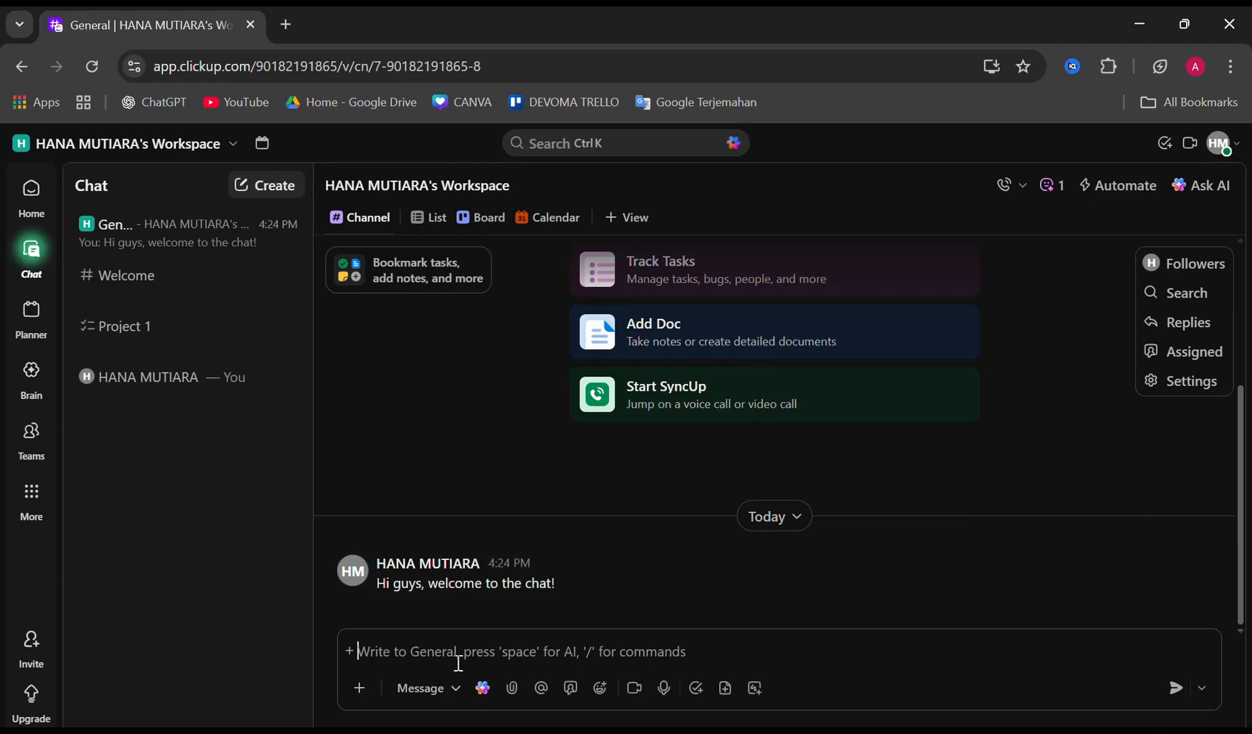
{"action": "key", "text": "Caps_Lock"}
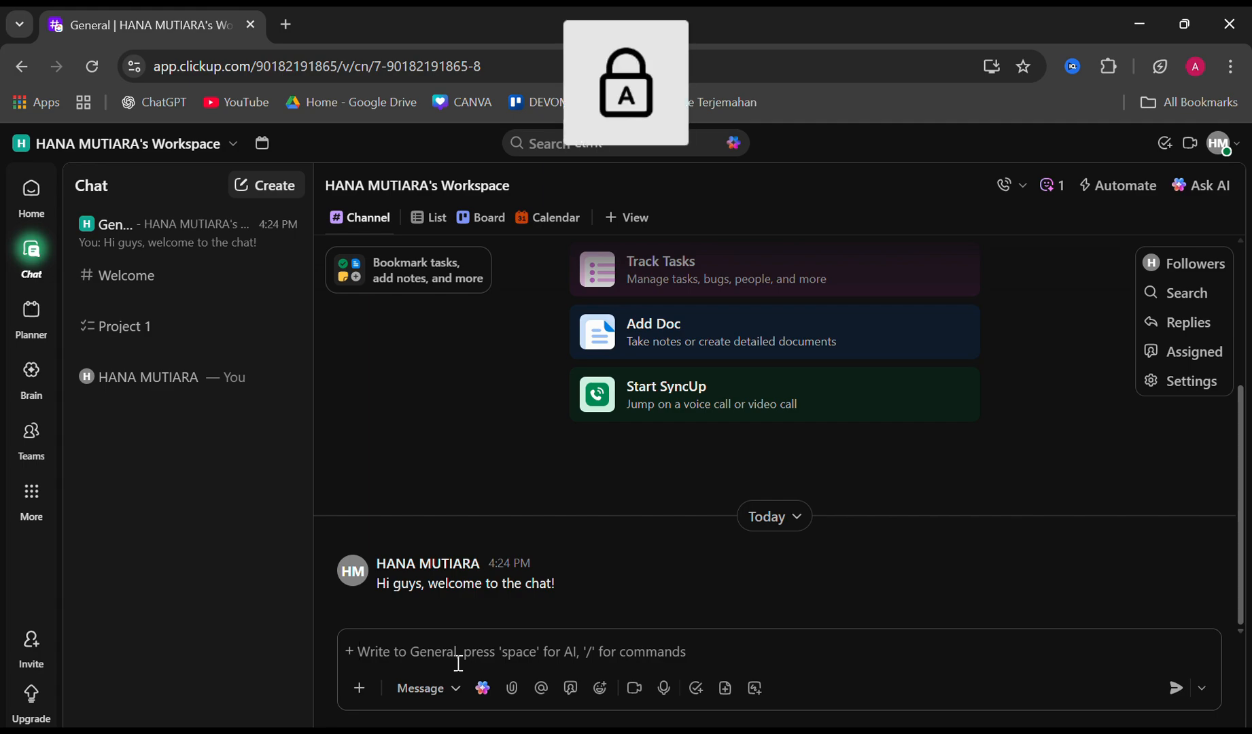
{"action": "type", "text": "P"}
{"action": "key", "text": "Caps_Lock"}
{"action": "type", "text": "lease"}
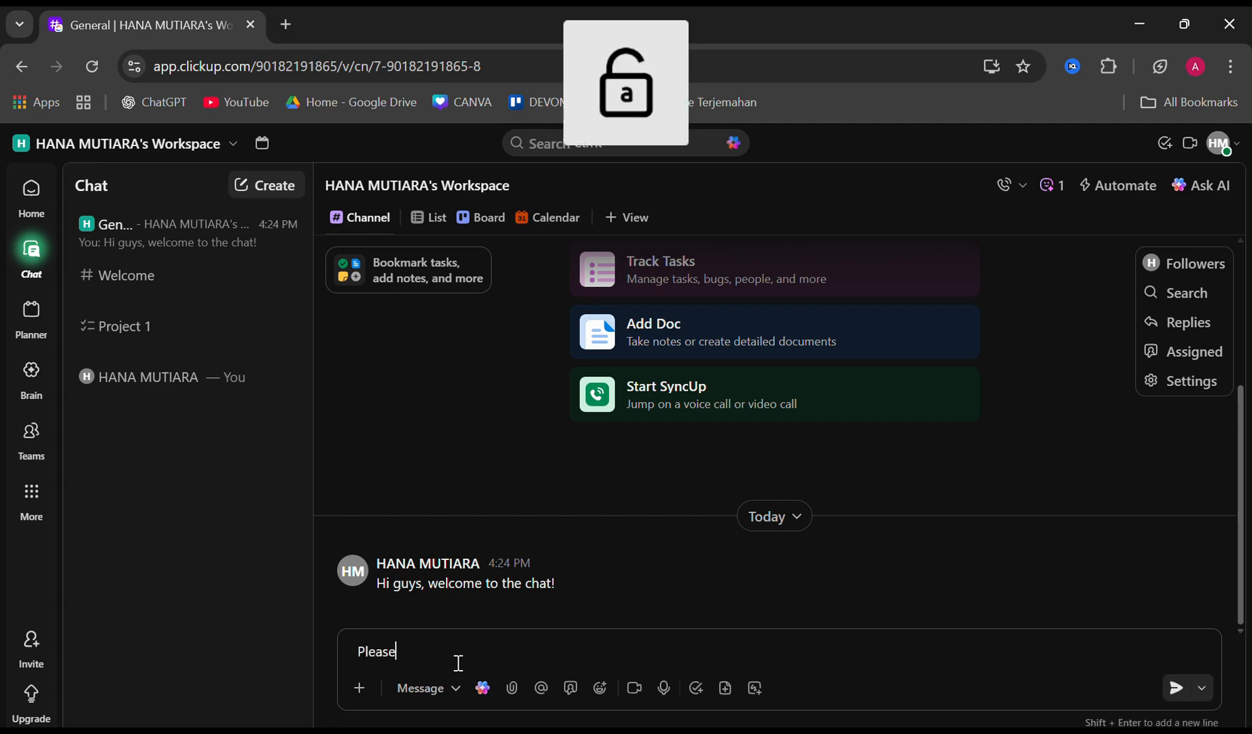
{"action": "type", "text": " finish "}
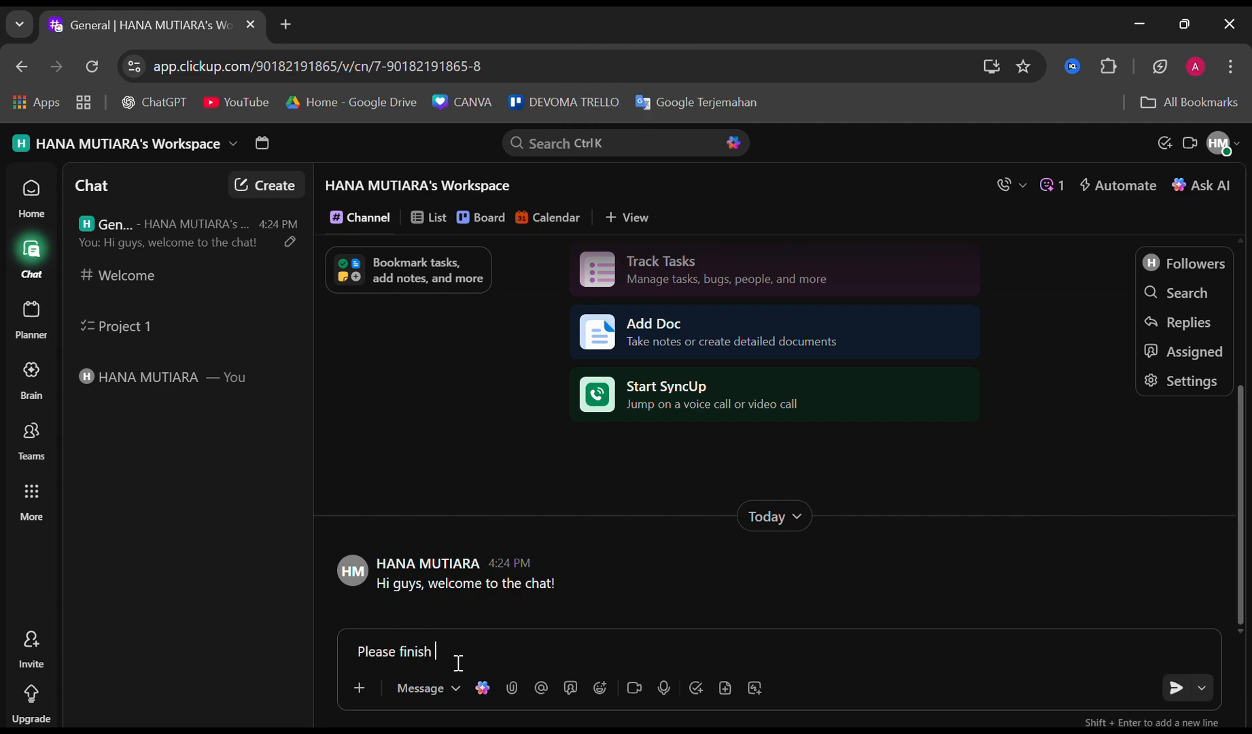
{"action": "type", "text": "this task @"}
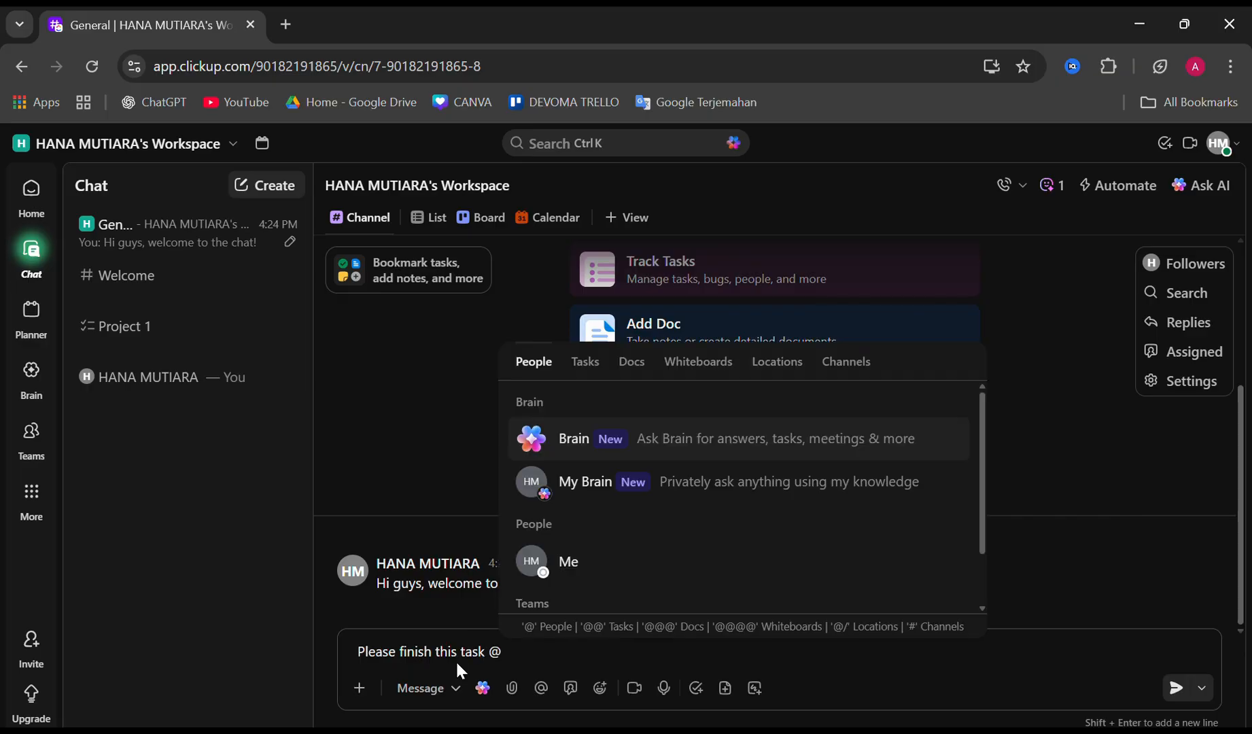
{"action": "left_click", "coordinate": [591, 366]}
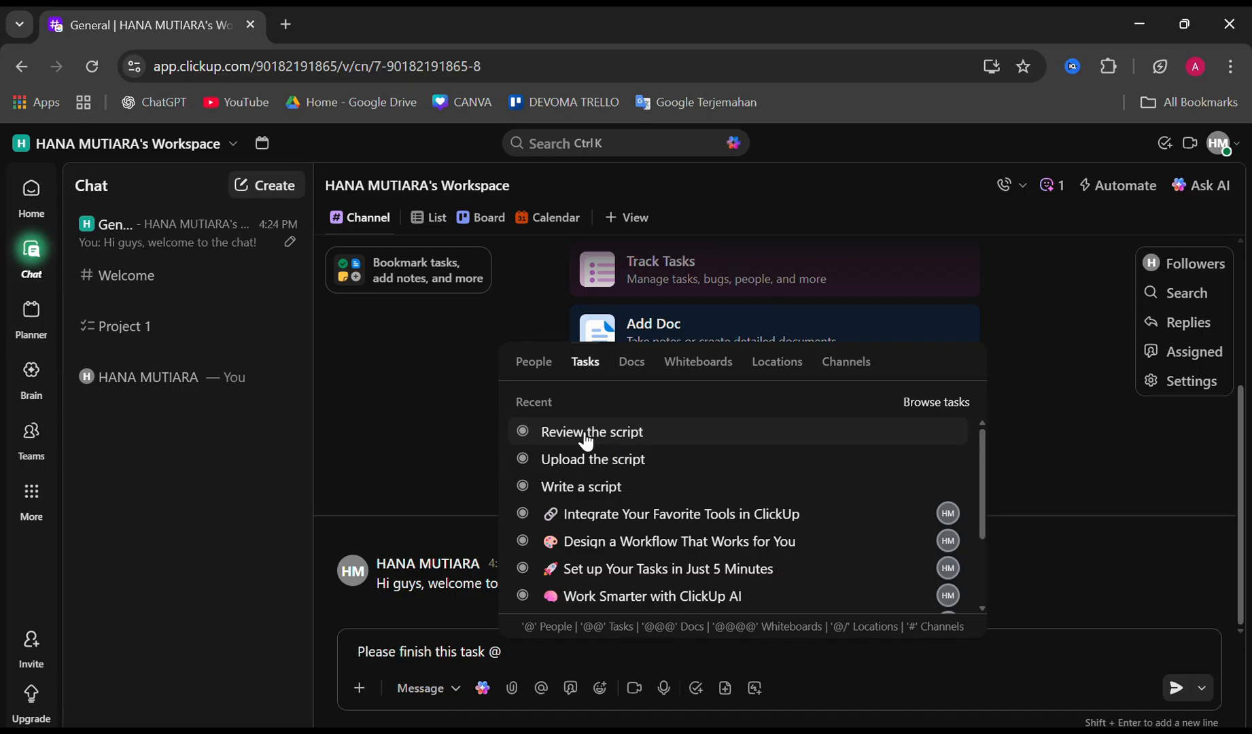
{"action": "left_click", "coordinate": [615, 459]}
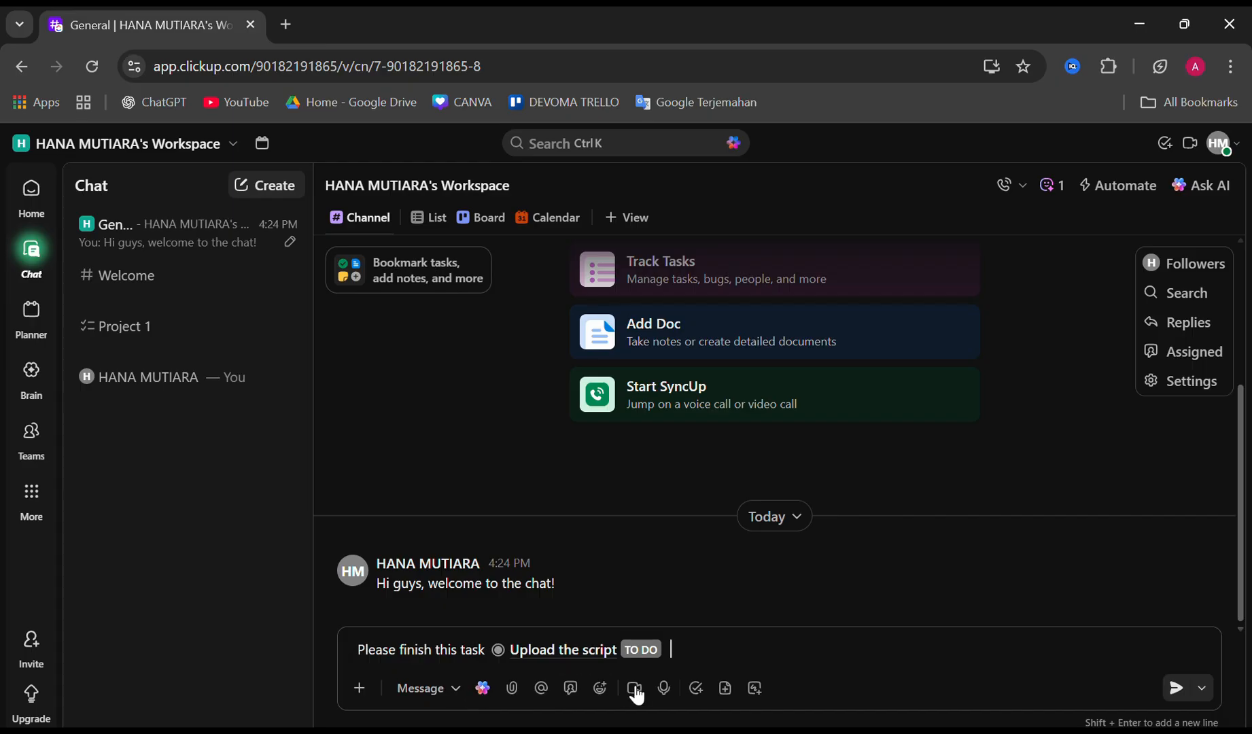
{"action": "key", "text": "Return"}
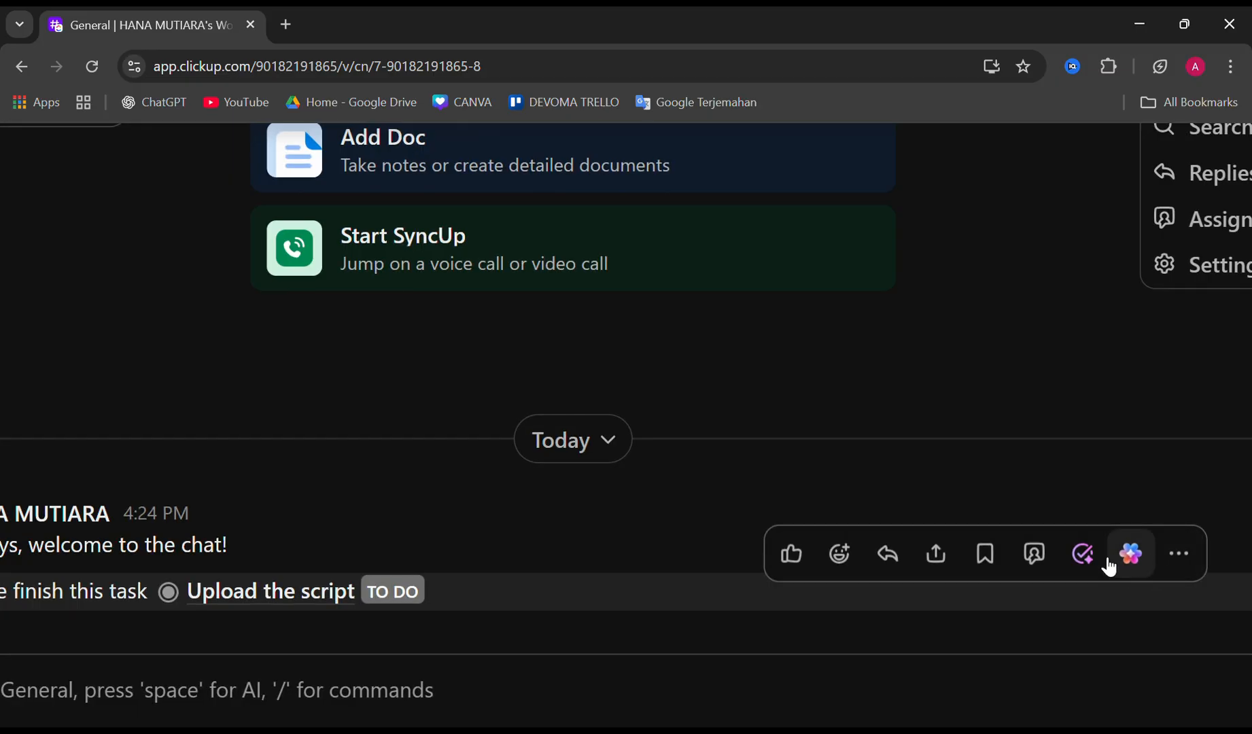
Step: Assign the "Please finish this task" message to yourself as a FollowUp
{"action": "left_click", "coordinate": [1033, 557]}
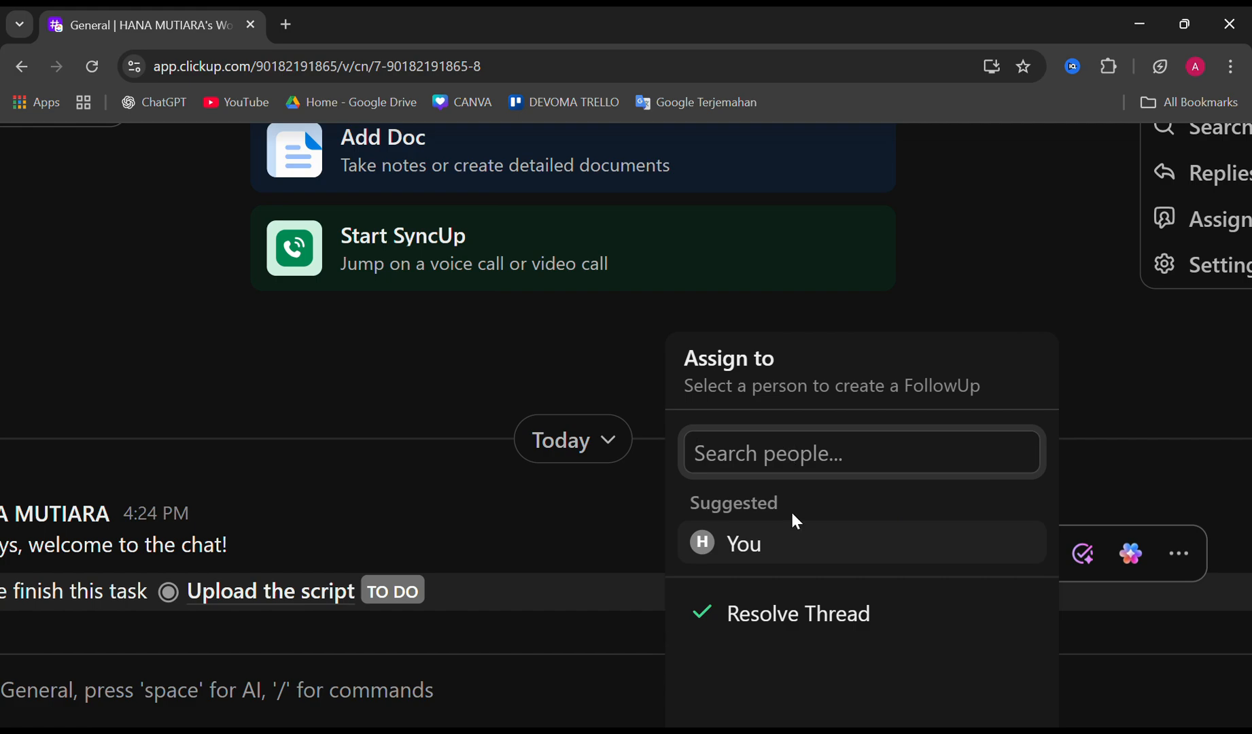
{"action": "left_click", "coordinate": [776, 543]}
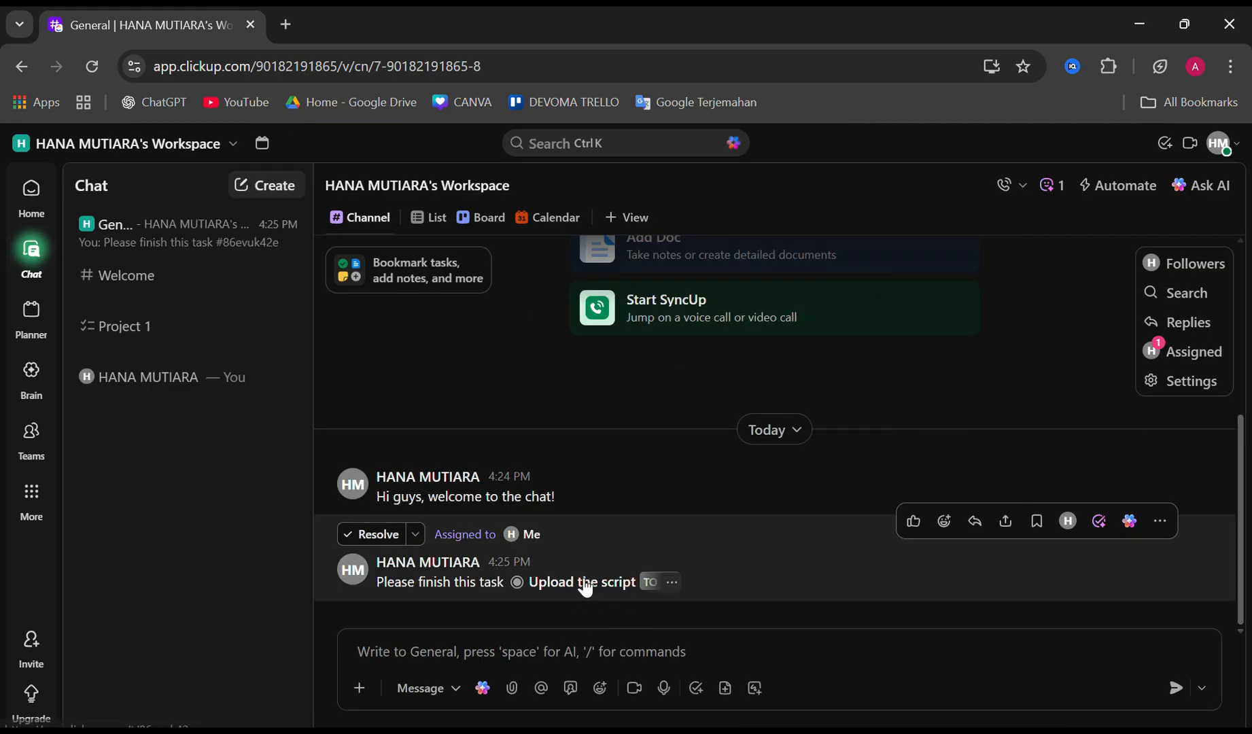
Step: Turn on notifications for new replies to the "Please finish this task" message and check the channel's assigned messages
{"action": "mouse_move", "coordinate": [586, 588]}
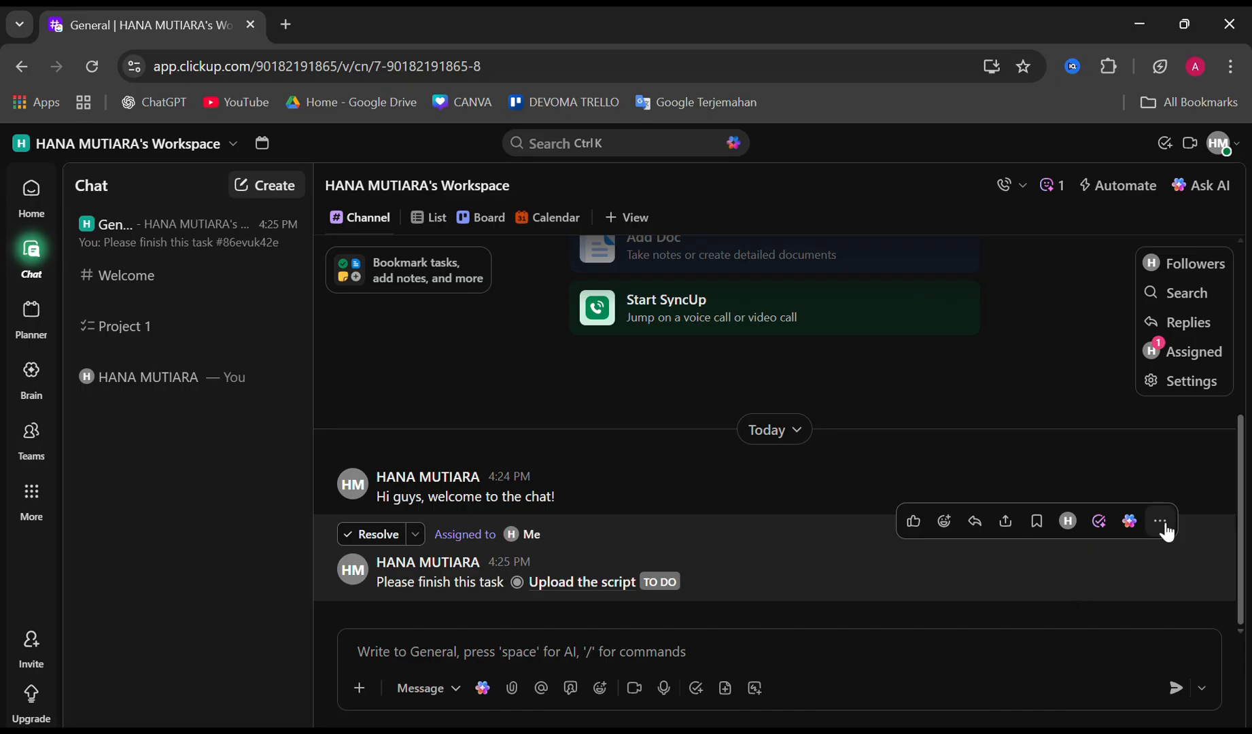
{"action": "left_click", "coordinate": [1160, 521]}
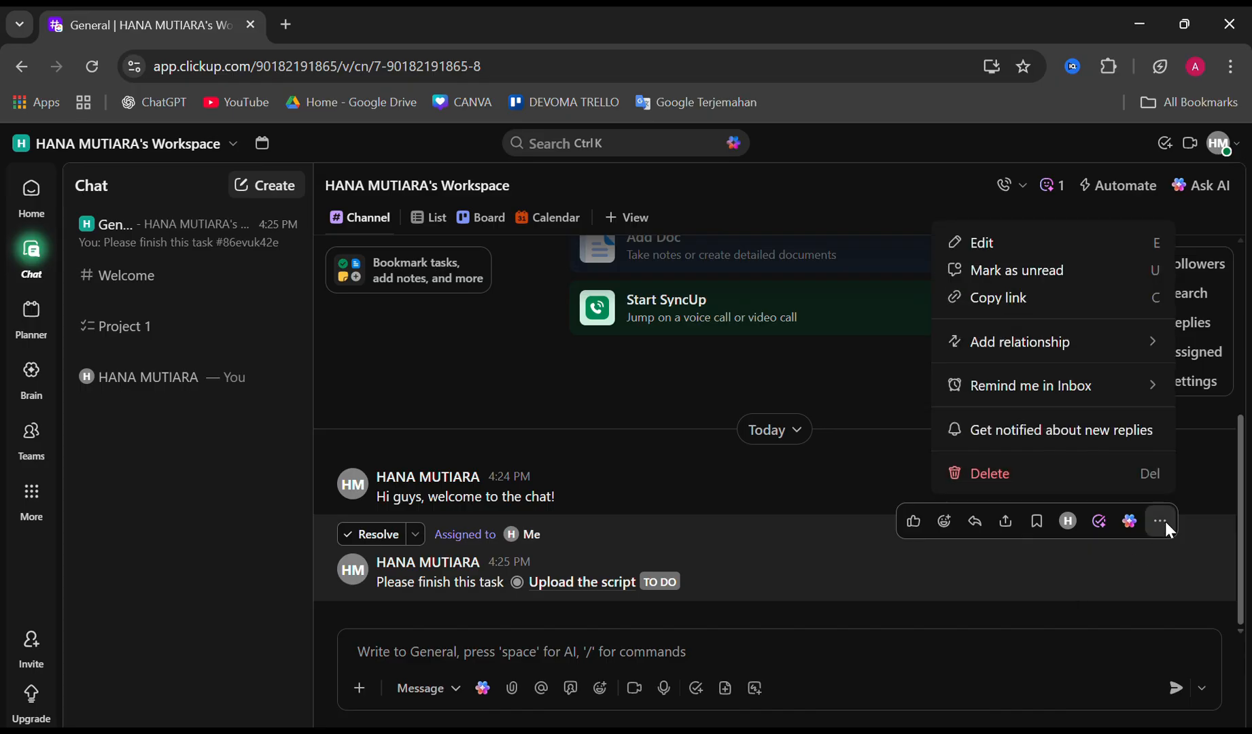
{"action": "left_click", "coordinate": [1061, 436]}
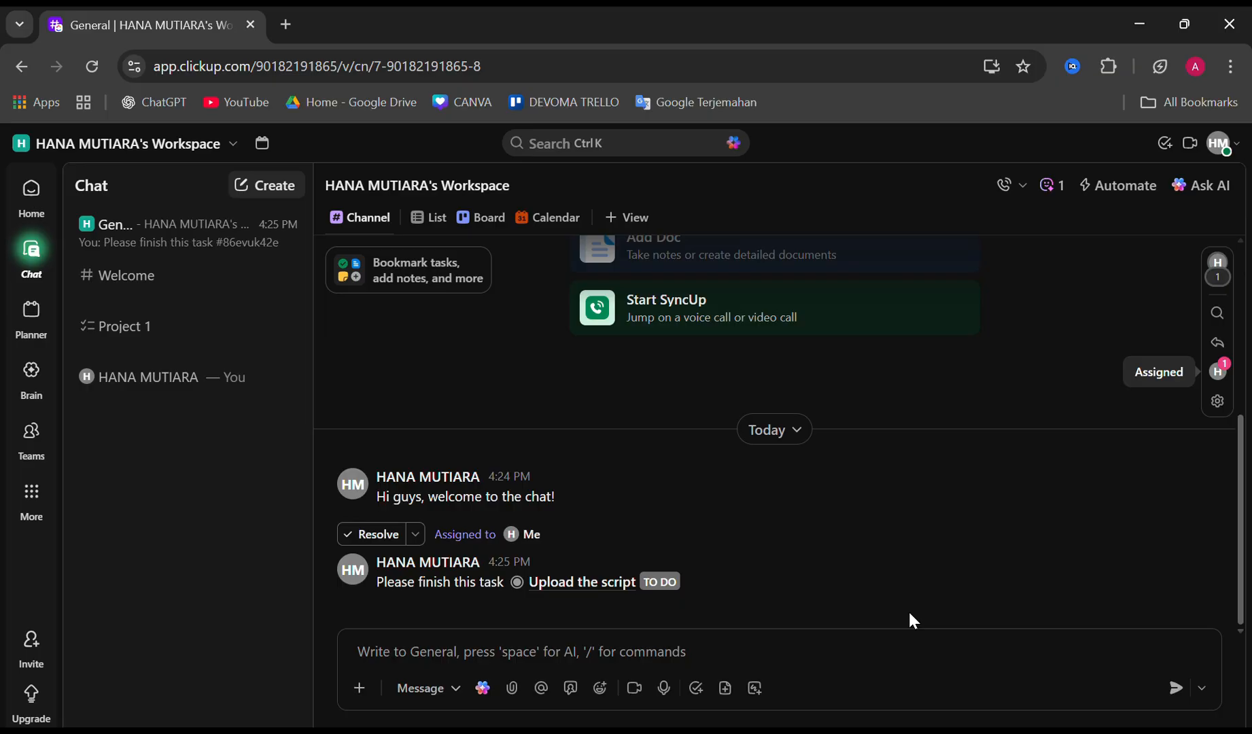
{"action": "mouse_move", "coordinate": [847, 595]}
{"action": "left_click", "coordinate": [1219, 381]}
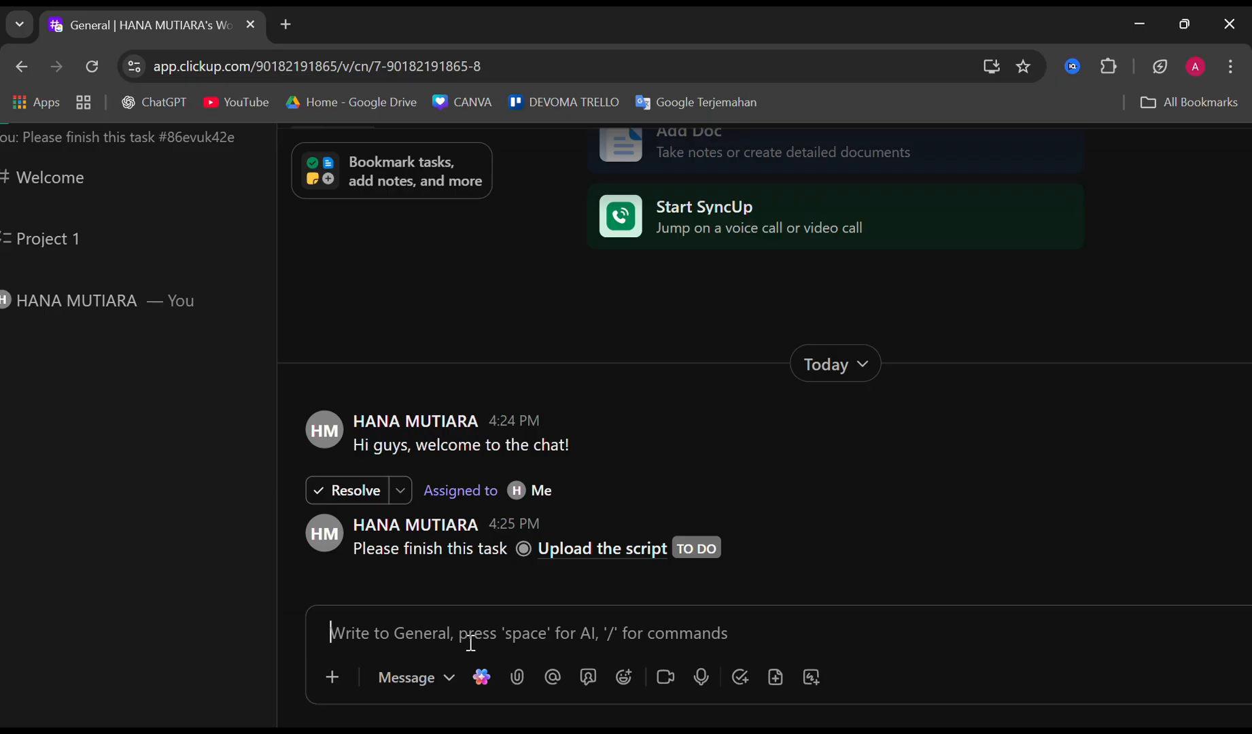
Step: Try the Heading 1 slash command in the General channel's message box and remove the empty heading
{"action": "type", "text": "/"}
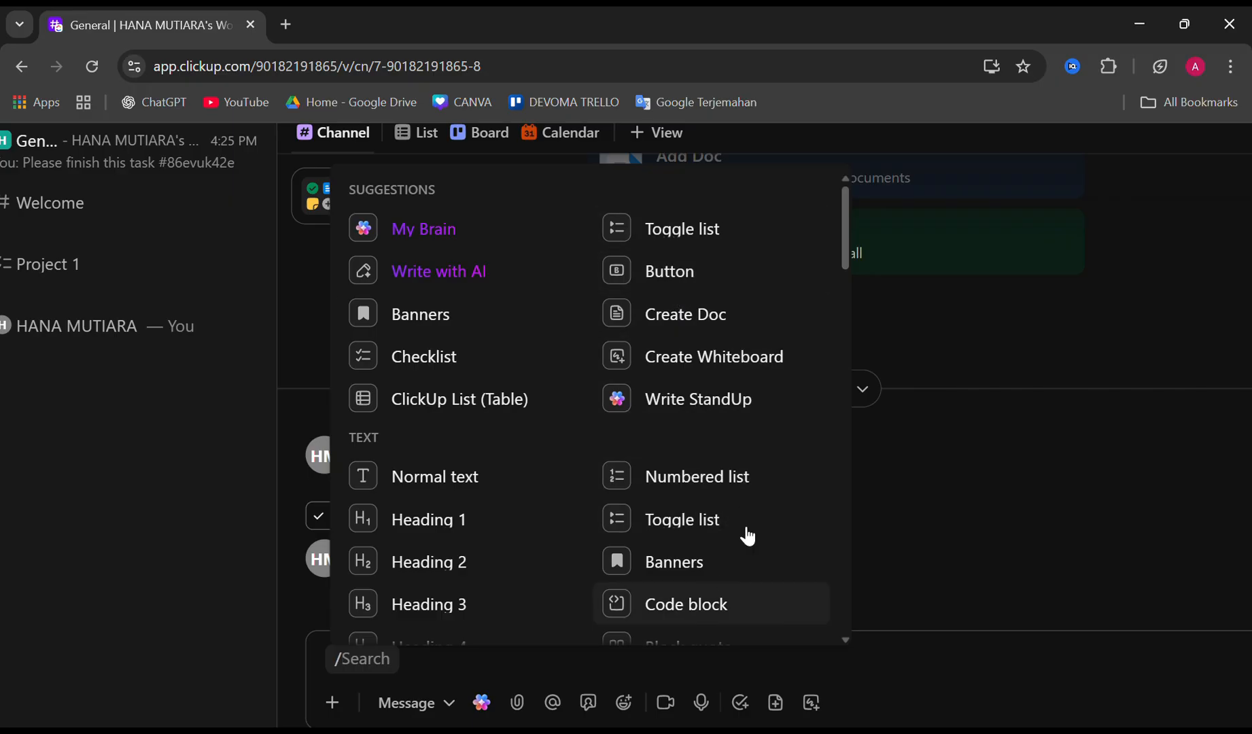
{"action": "left_click", "coordinate": [459, 523]}
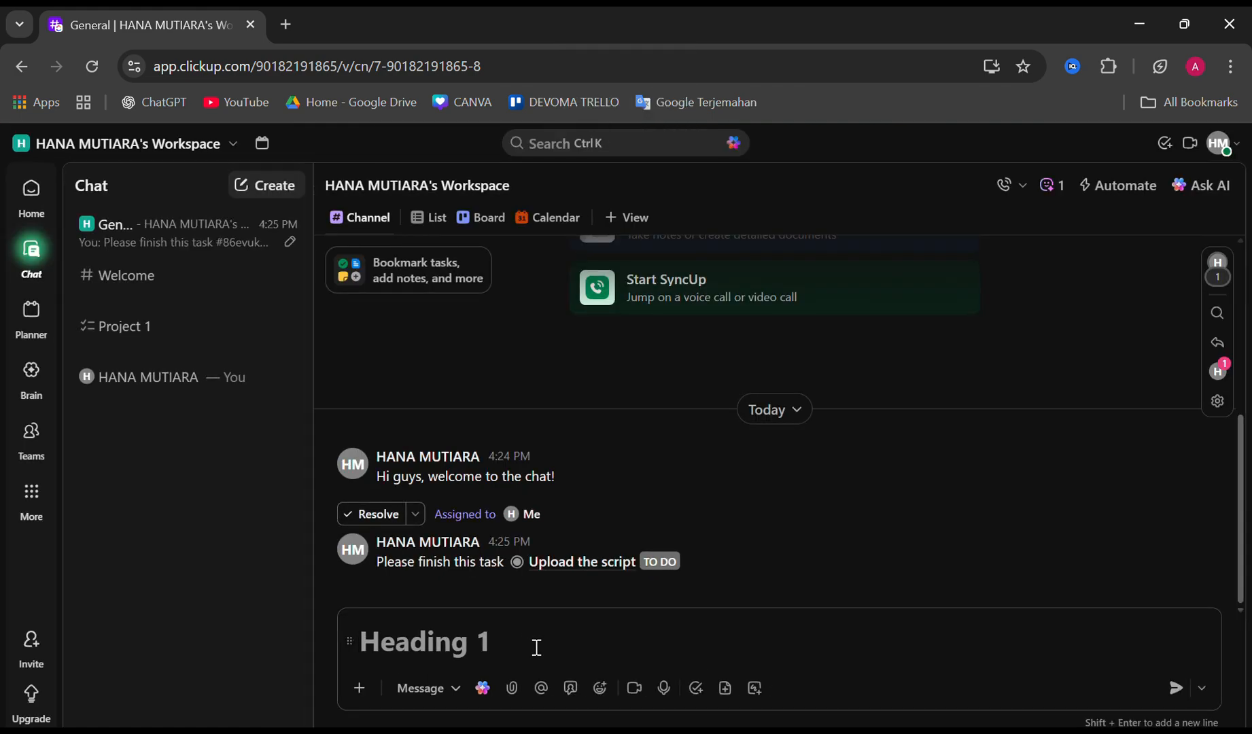
{"action": "key", "text": "BackSpace"}
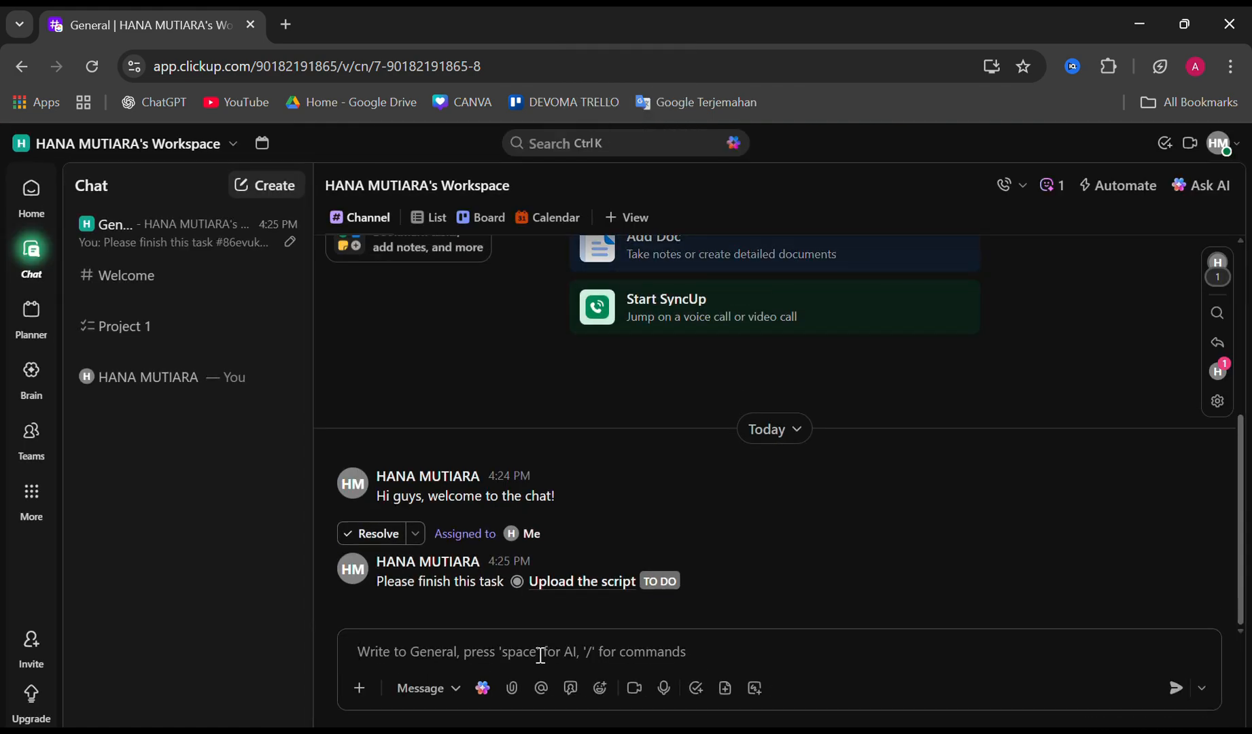
Step: Open the AI assistant from the empty General message box and examine its options for this channel
{"action": "key", "text": "space"}
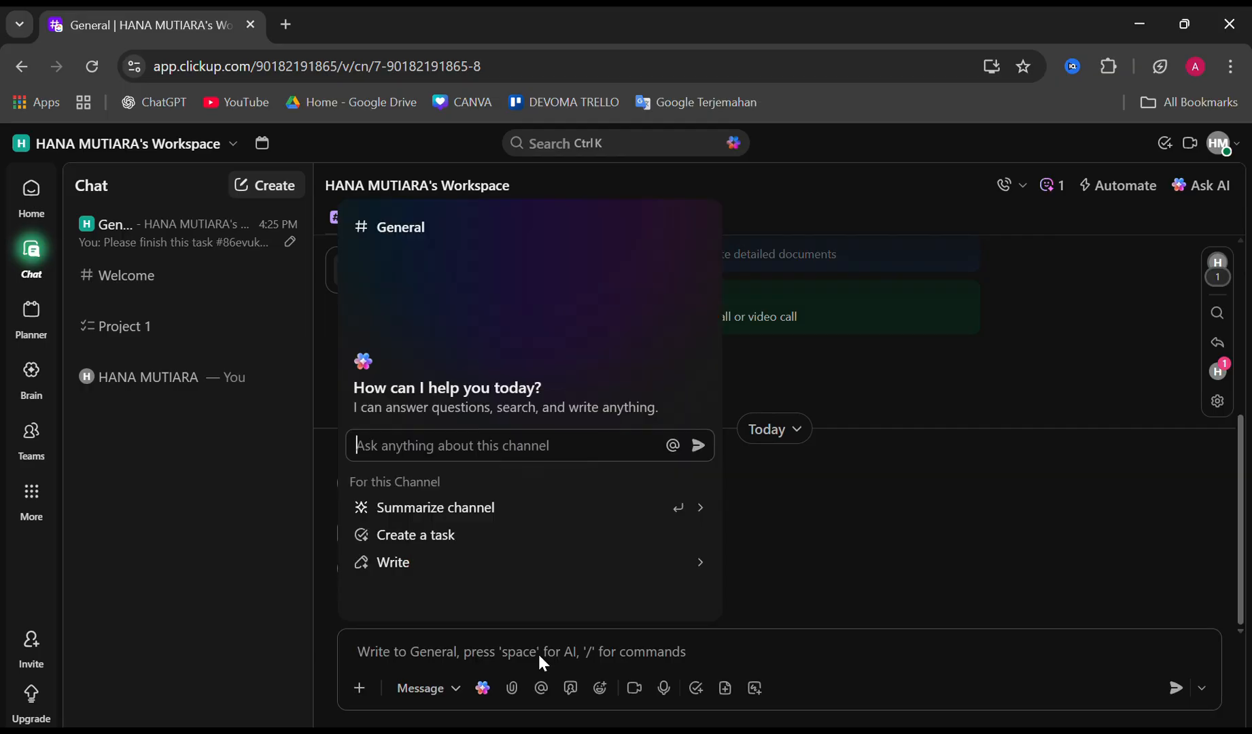
{"action": "scroll", "coordinate": [490, 537], "scroll_direction": "up", "scroll_amount": 4}
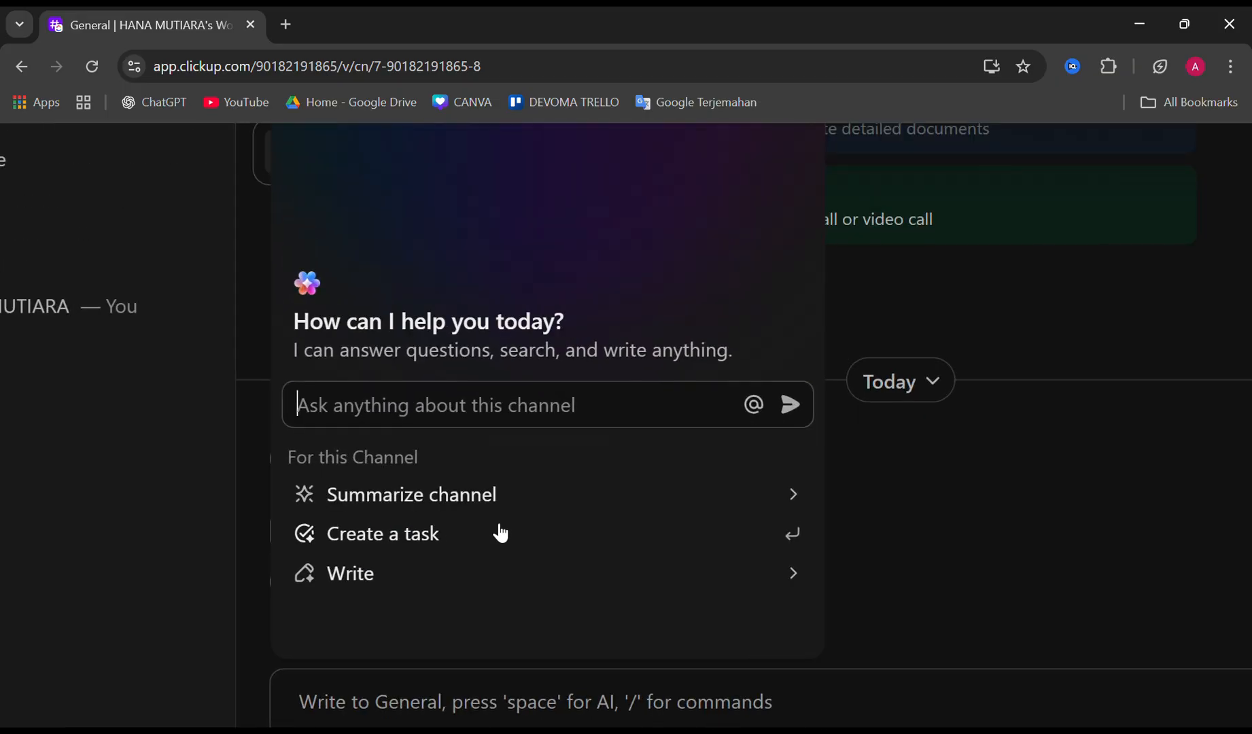